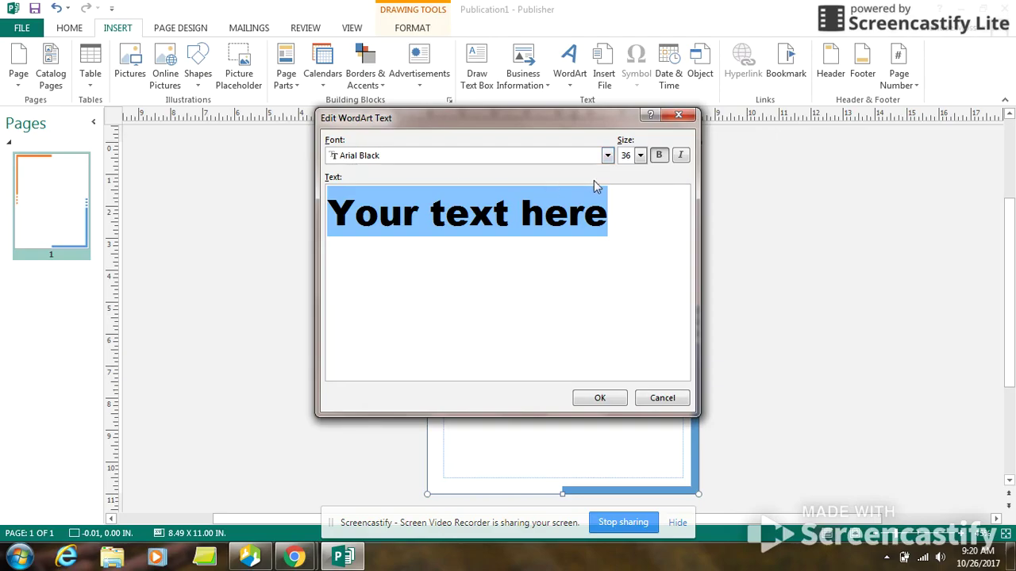
Step: Choose Comic Sans MS as the WordArt font
click(608, 156)
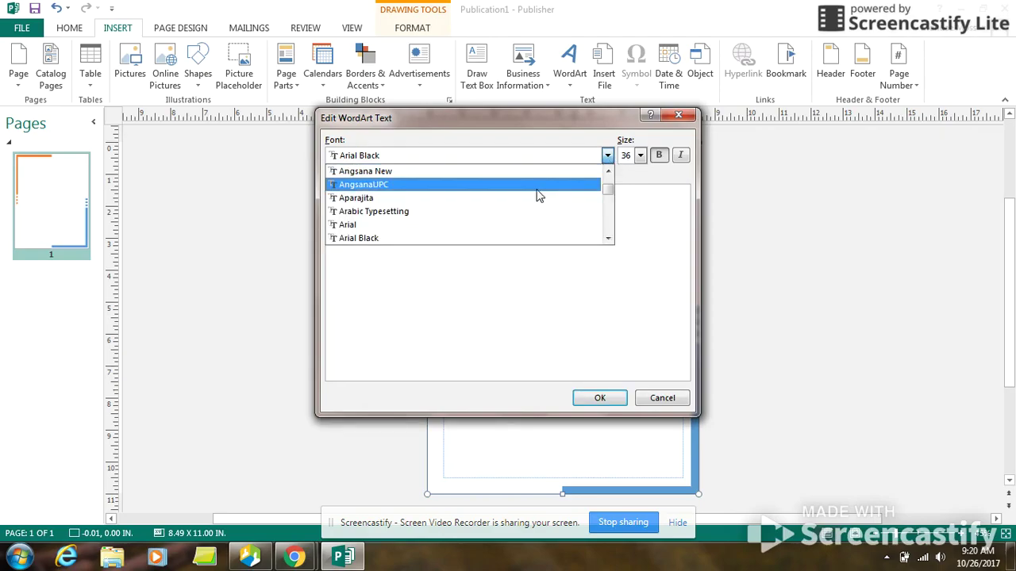
scroll(517, 204, down, 2)
scroll(474, 208, down, 1)
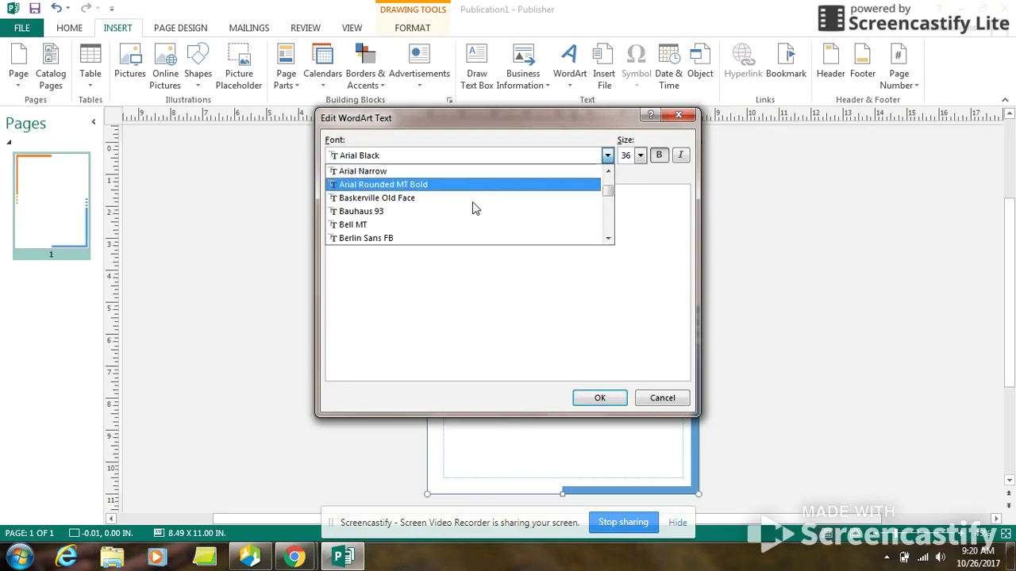
scroll(475, 208, down, 5)
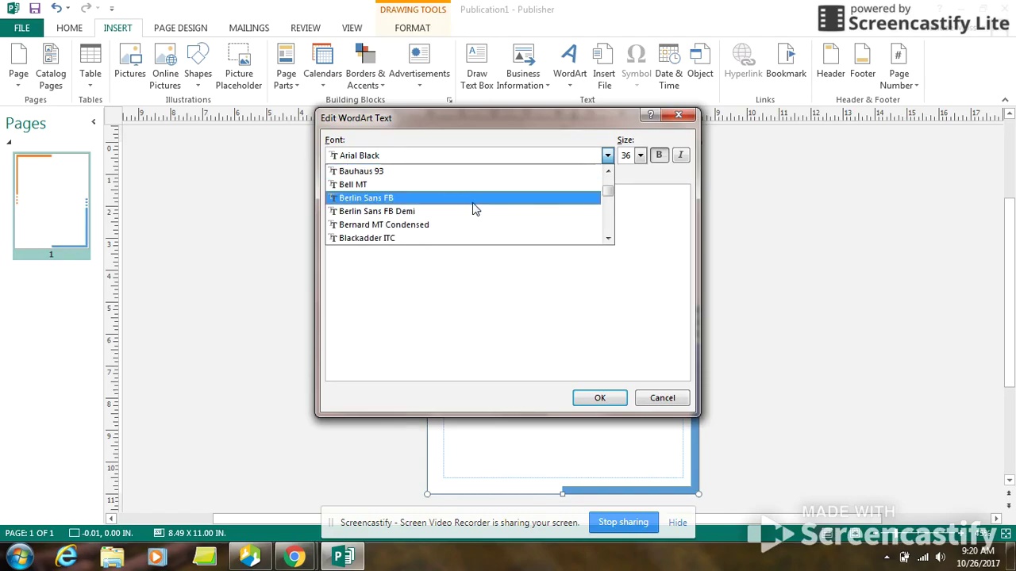
scroll(474, 208, down, 6)
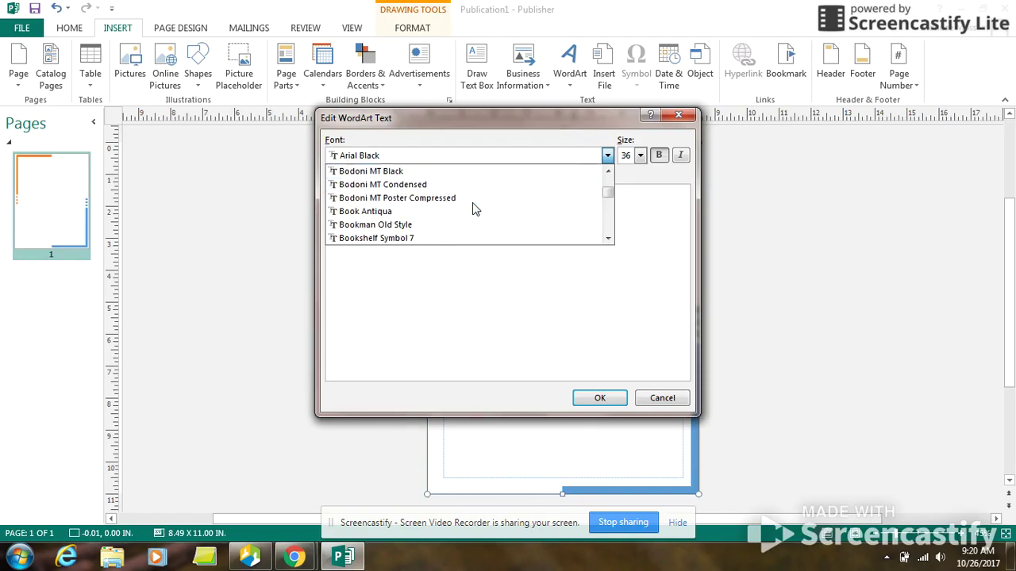
scroll(474, 208, down, 6)
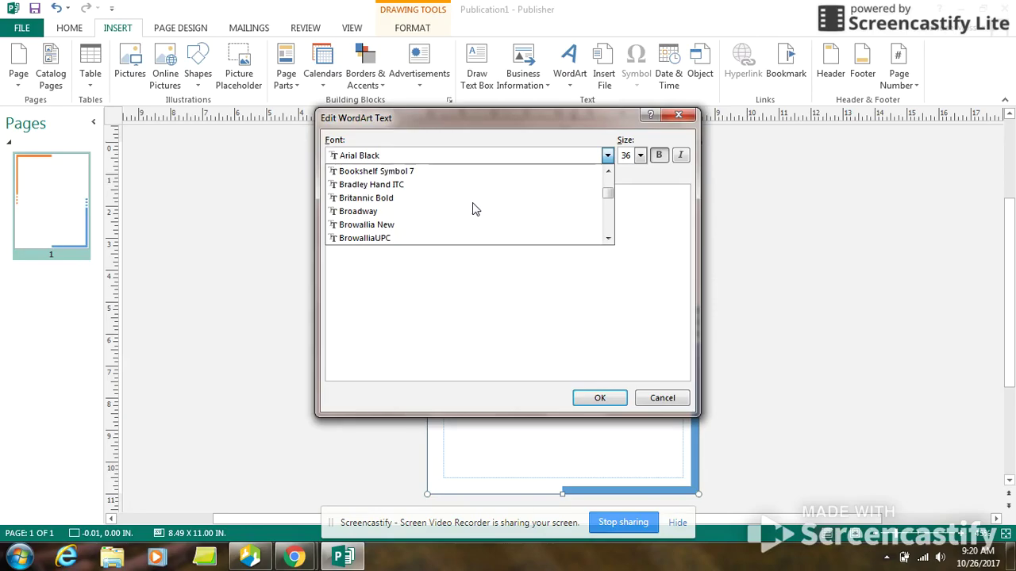
scroll(474, 208, down, 2)
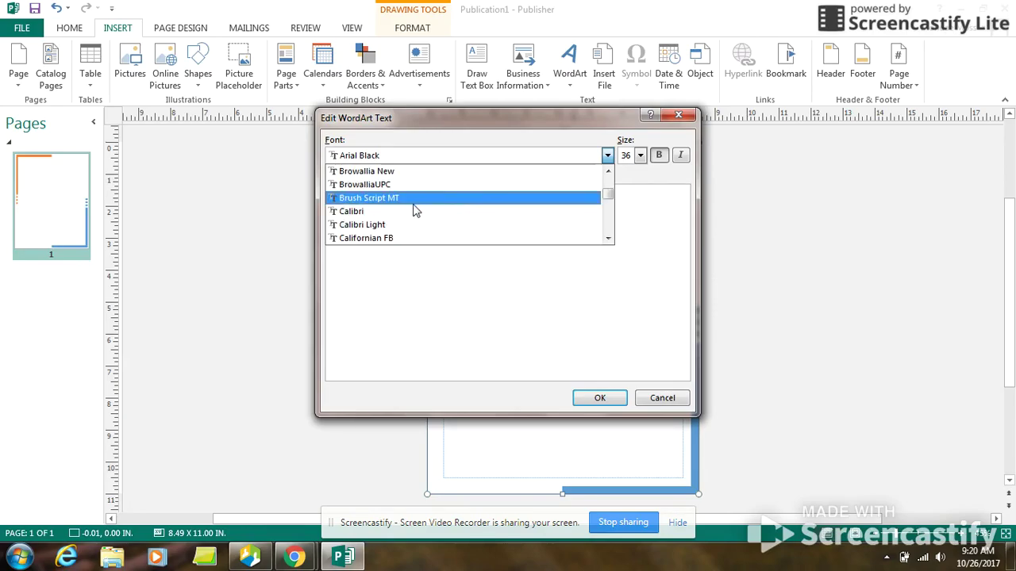
click(376, 212)
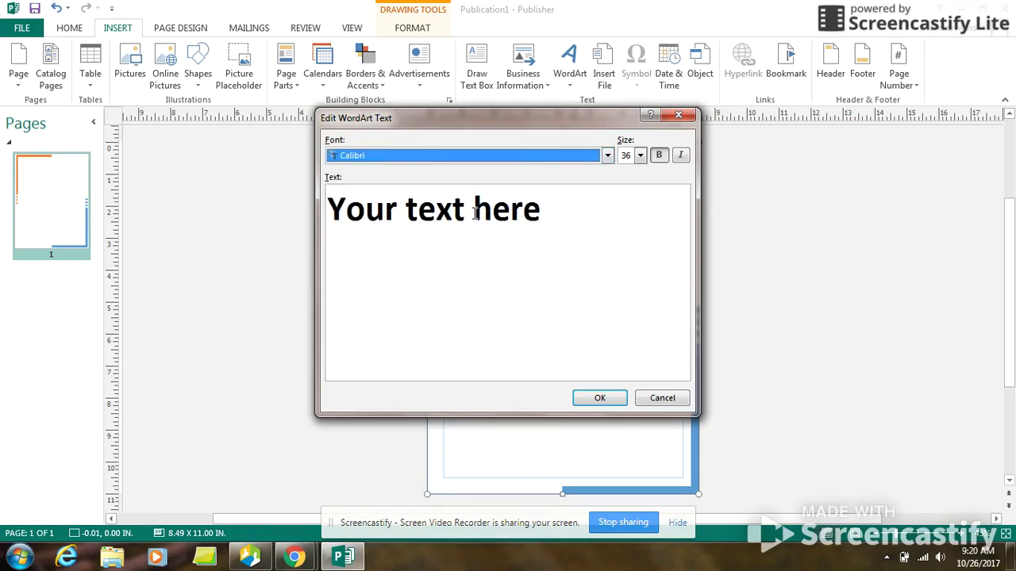
click(610, 162)
scroll(494, 182, down, 5)
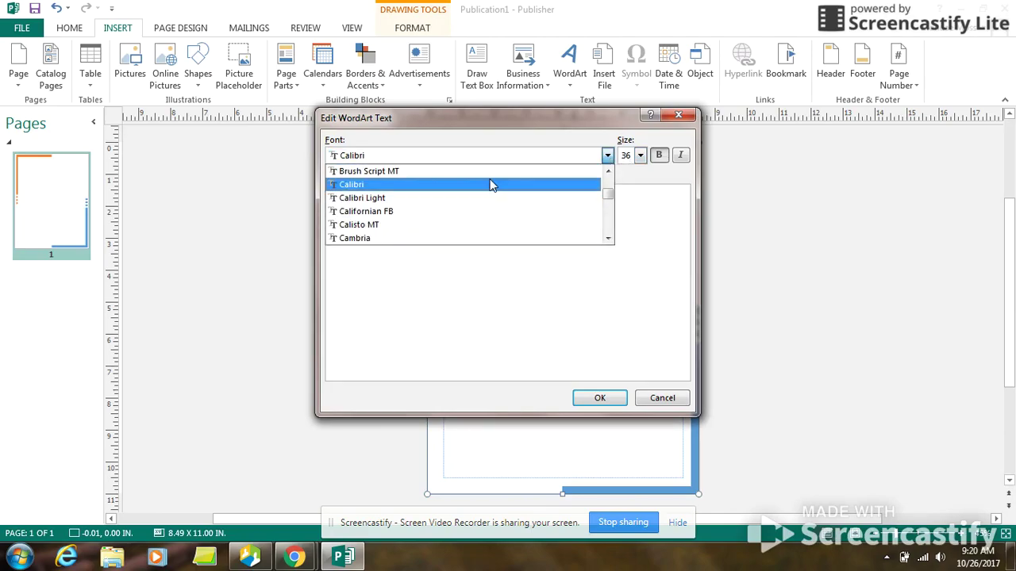
scroll(447, 216, down, 4)
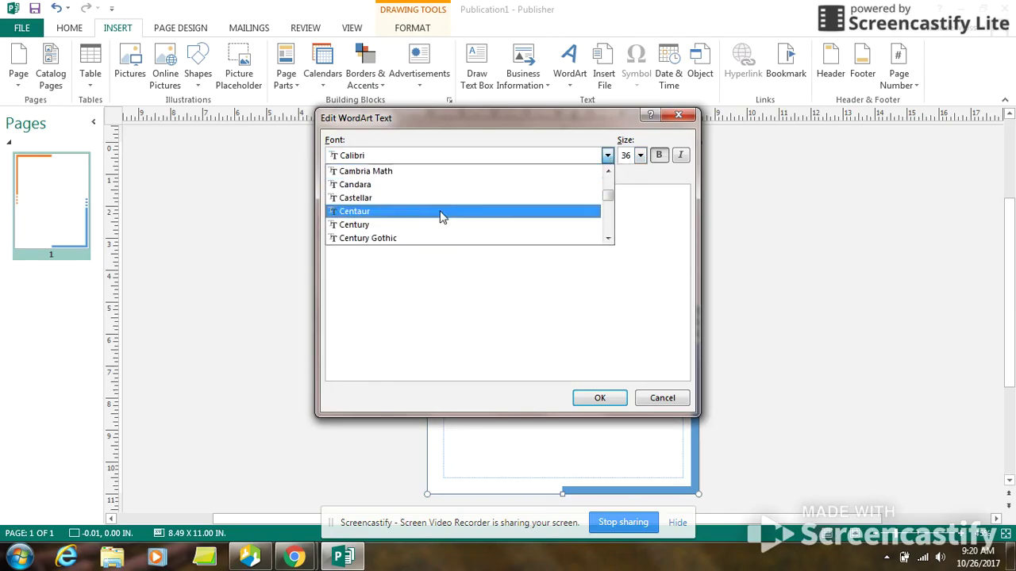
scroll(386, 227, down, 1)
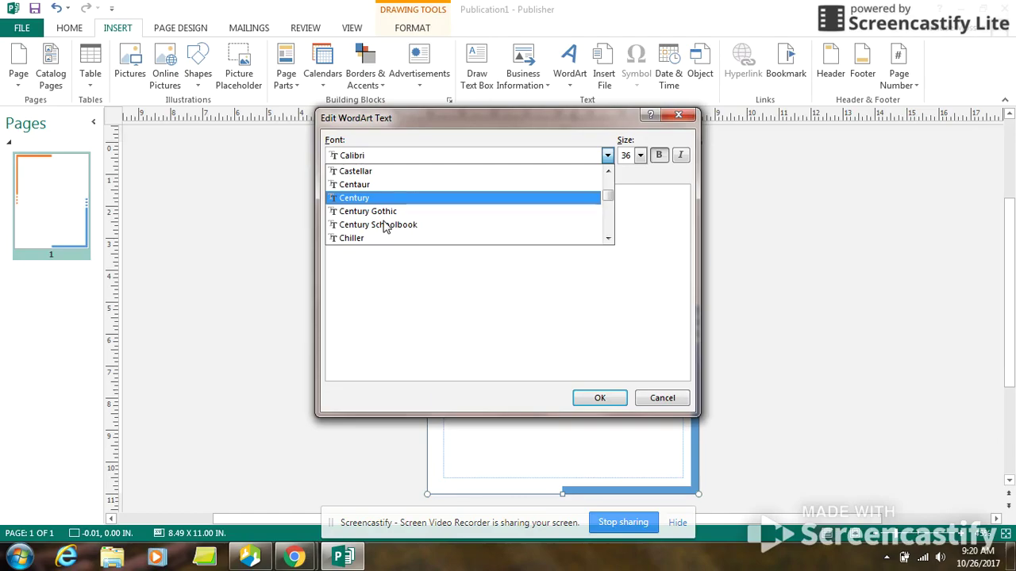
scroll(377, 226, down, 2)
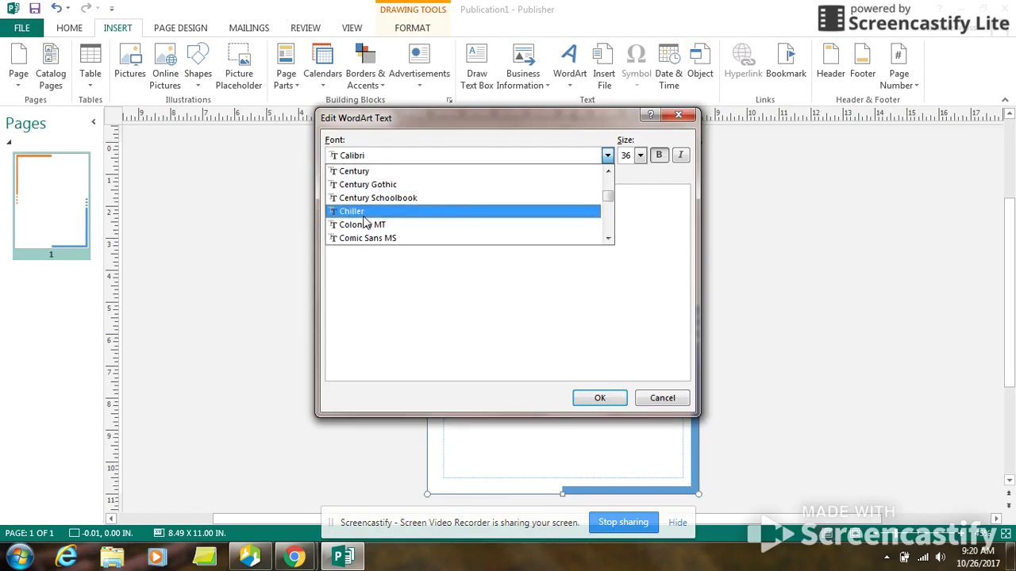
click(385, 238)
Step: Replace the placeholder text with 'Petal in the Wind' and insert the WordArt
click(390, 215)
drag(589, 219, 337, 225)
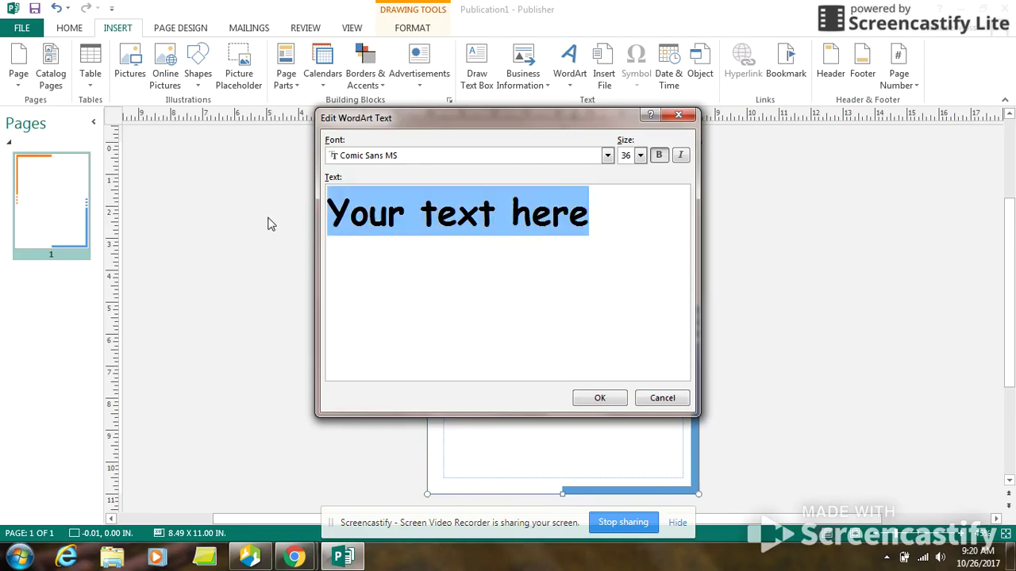
text(Pe)
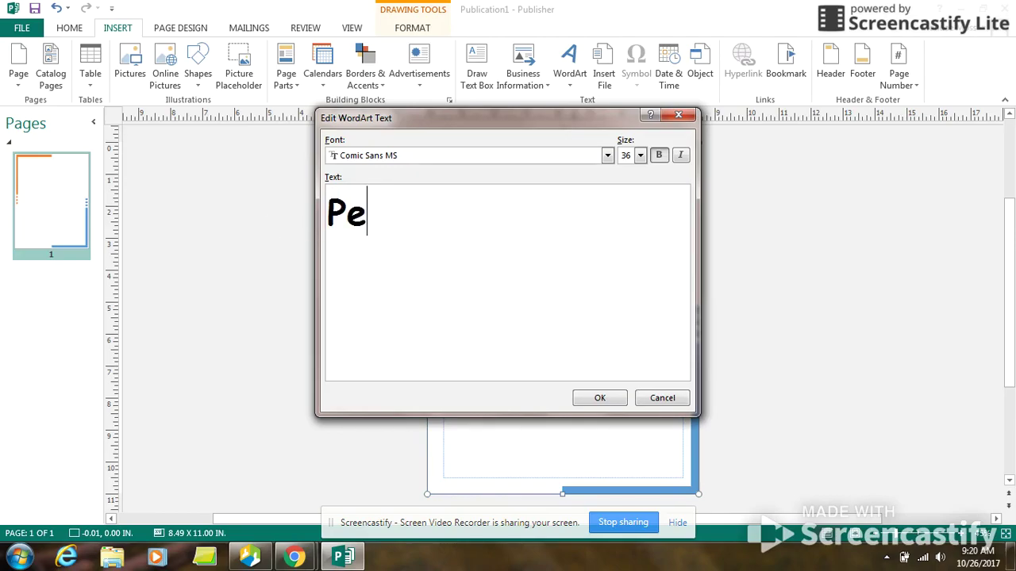
text(tal i)
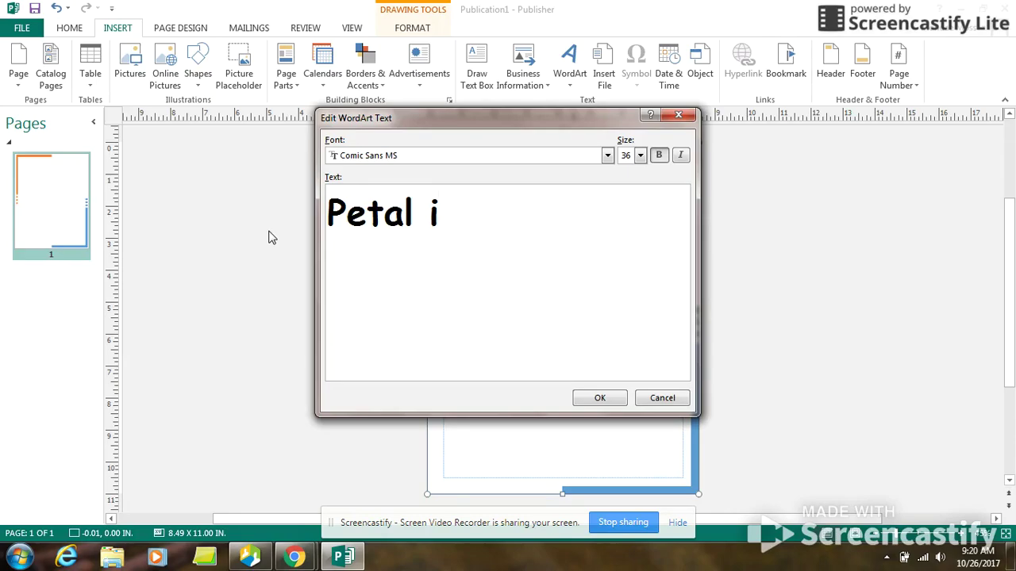
text(n the We)
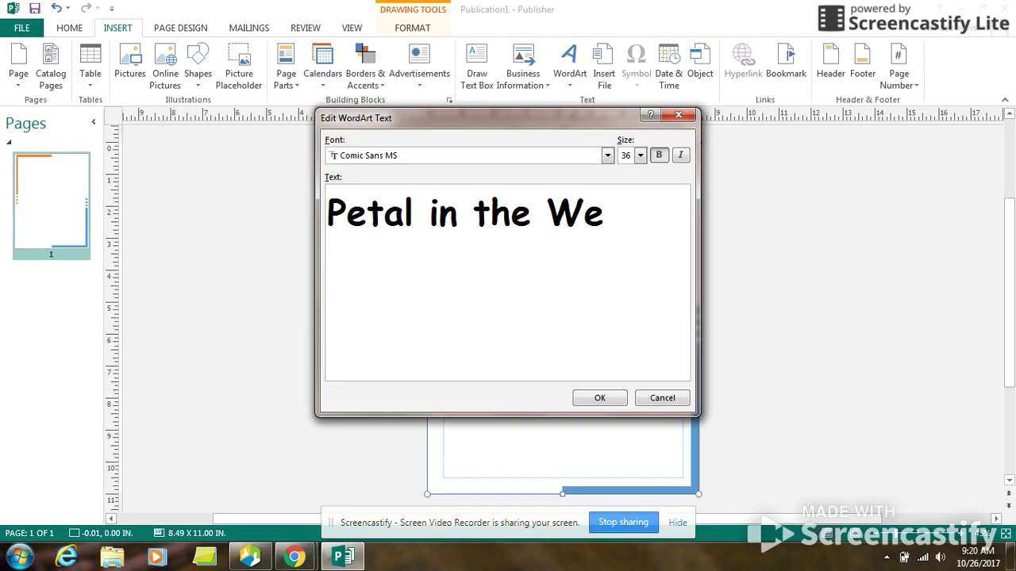
key(BackSpace)
text(in)
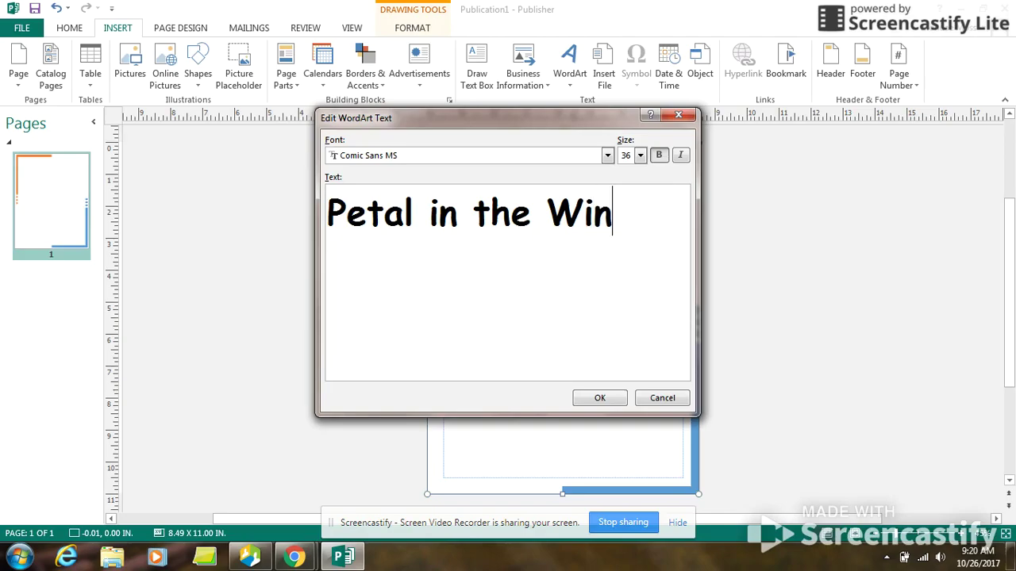
text(d)
key(Return)
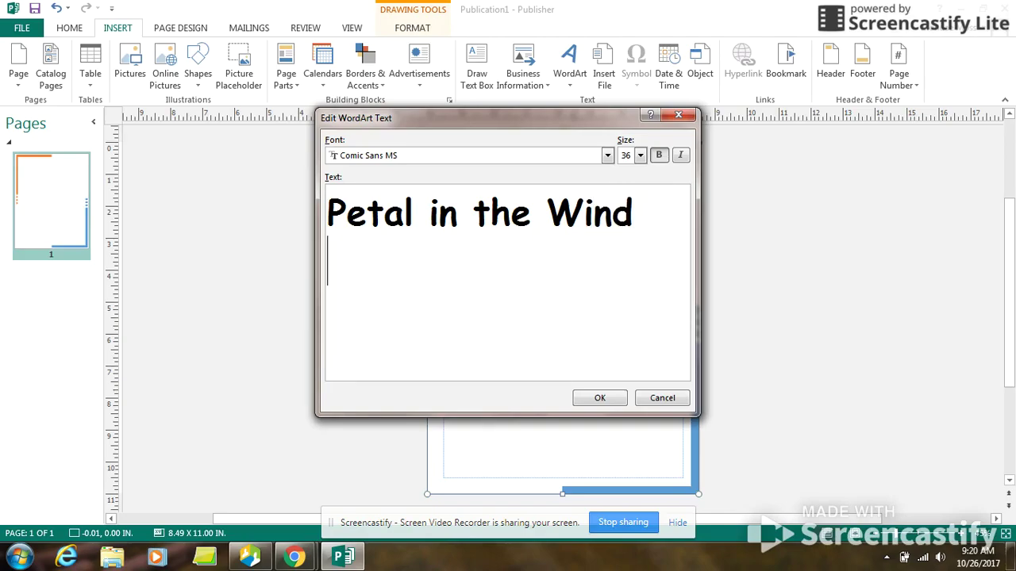
key(BackSpace)
click(599, 398)
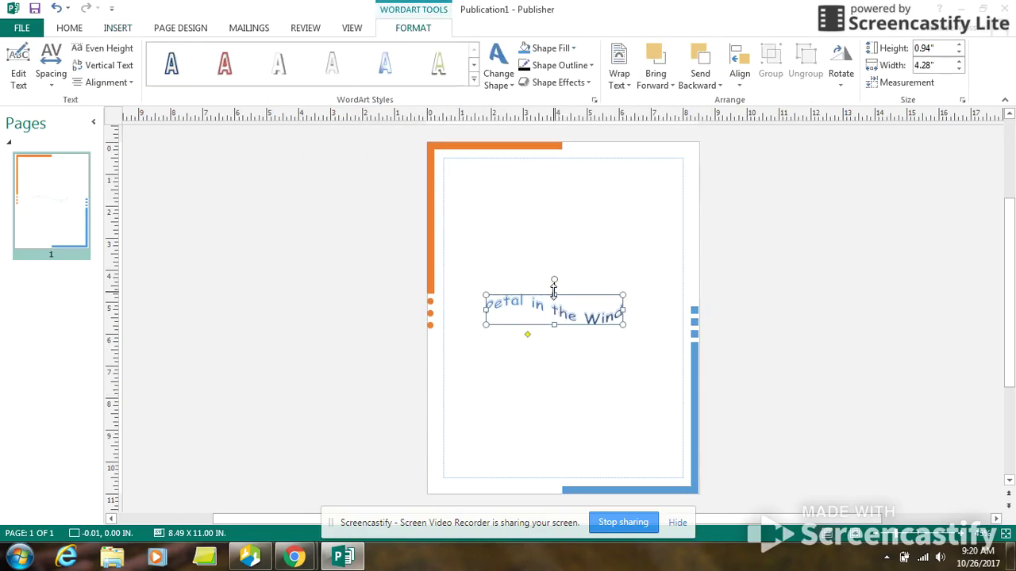
Step: Move the WordArt title to the page top and stretch it to about 7.3 inches wide and taller
drag(560, 300, 573, 158)
drag(633, 173, 681, 173)
drag(495, 173, 447, 173)
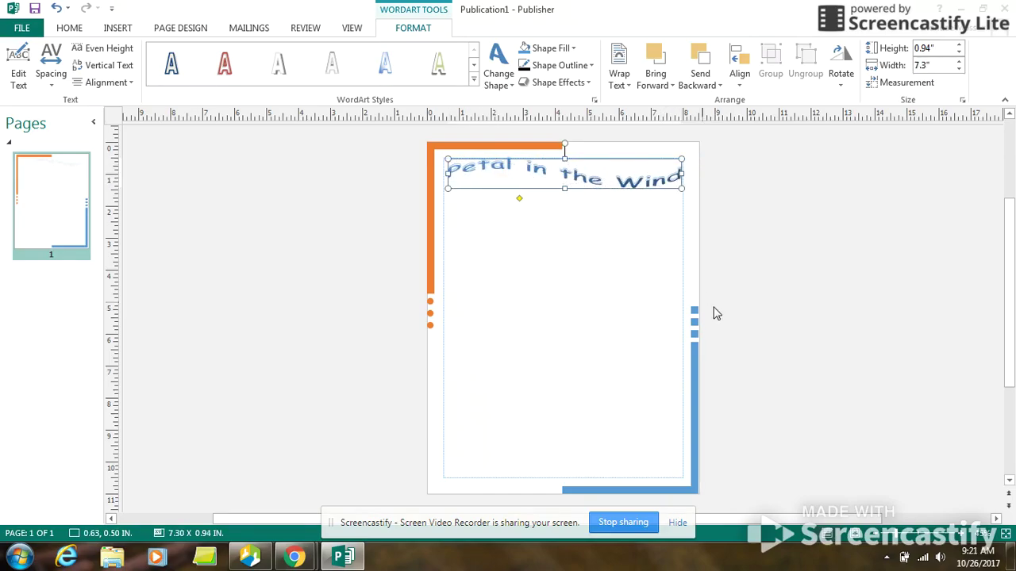
drag(565, 160, 564, 151)
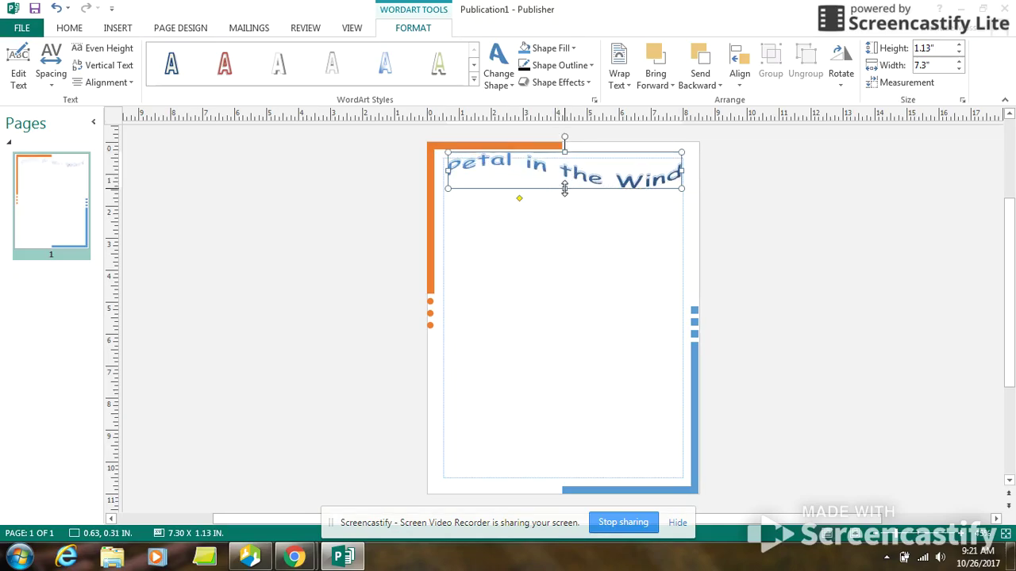
drag(564, 188, 563, 196)
click(614, 172)
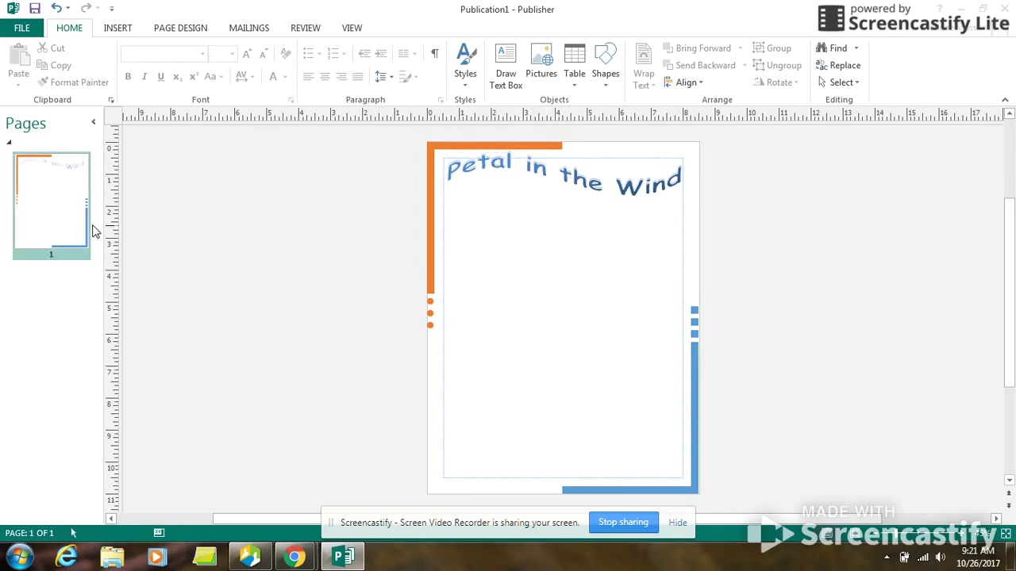
click(508, 64)
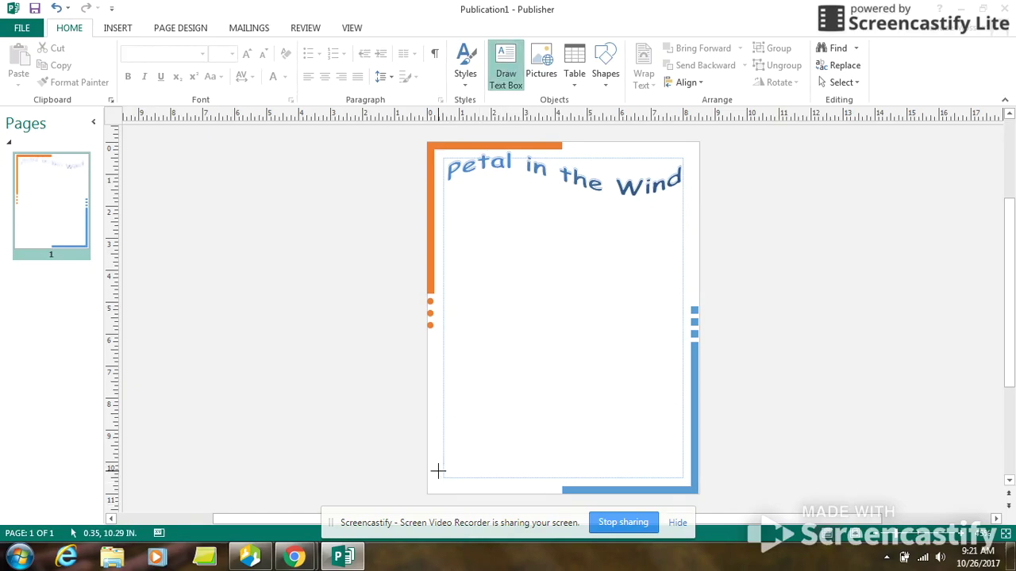
Step: Draw a thin text box along the page bottom and type the business's street address and phone number
mouse_move(444, 467)
mouse_down()
mouse_move(452, 476)
mouse_move(688, 484)
mouse_up()
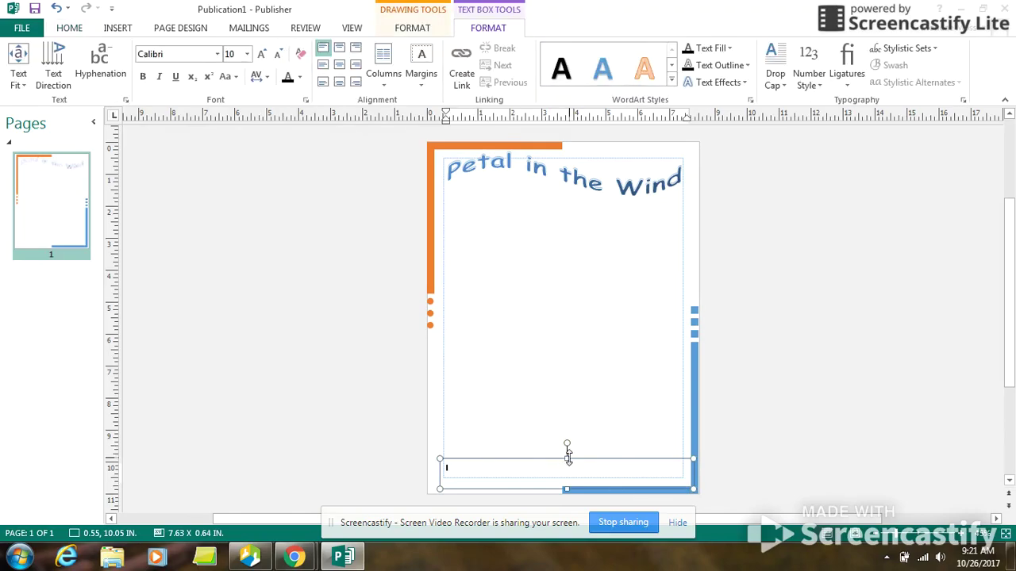
drag(567, 455, 567, 468)
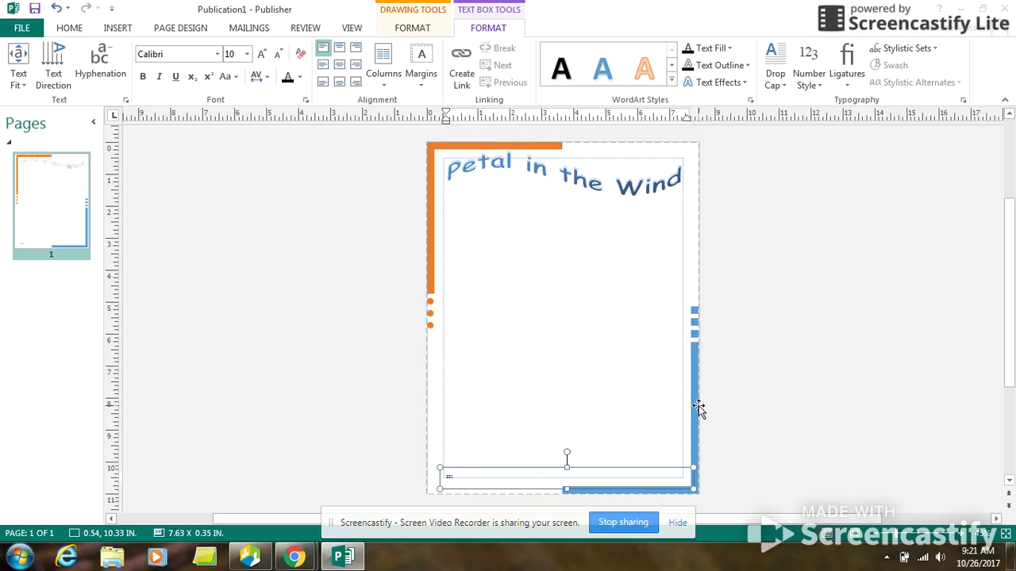
text(Flowerr La)
text(ne, Sunnyville,)
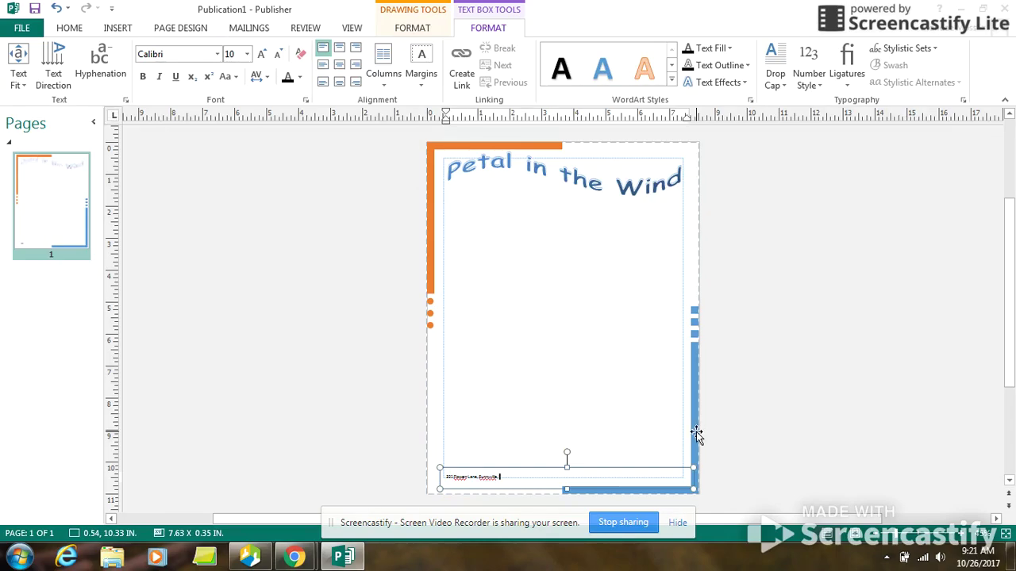
text( CA)
text(*)
text(8)
text(-5)
Step: Zoom in on the footer and delete the extra letter from the misspelled street name
click(961, 535)
click(961, 534)
click(961, 535)
click(961, 535)
click(961, 534)
click(961, 534)
click(213, 308)
key(Delete)
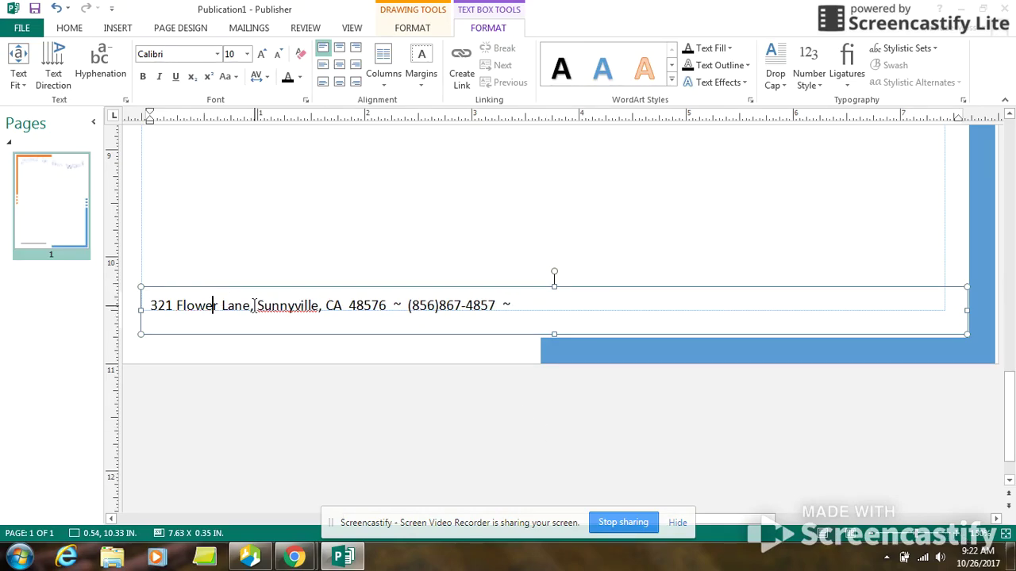
Step: Append the contact e-mail address to the footer line and centre the line
click(542, 306)
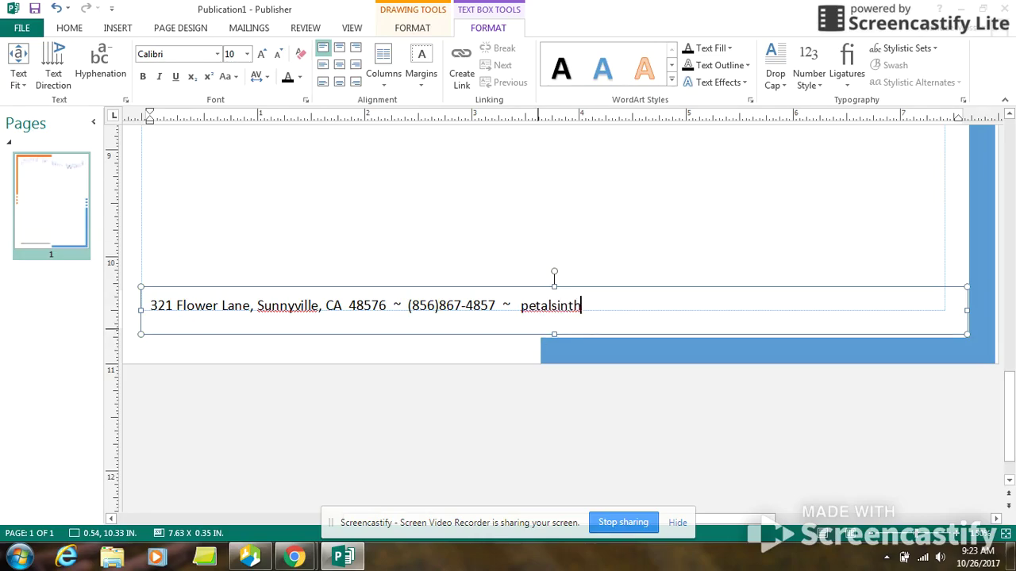
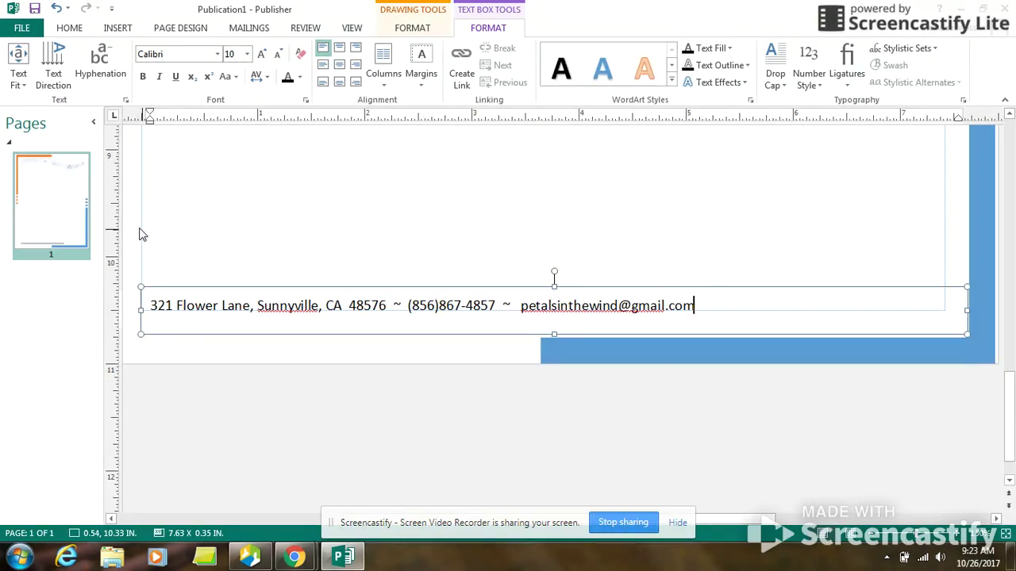
click(340, 49)
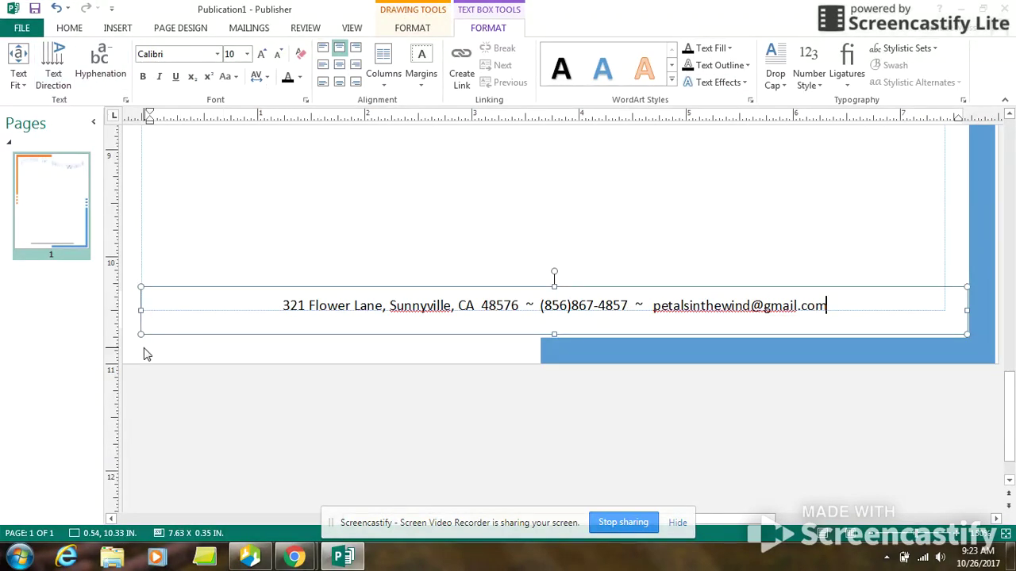
click(162, 296)
click(194, 263)
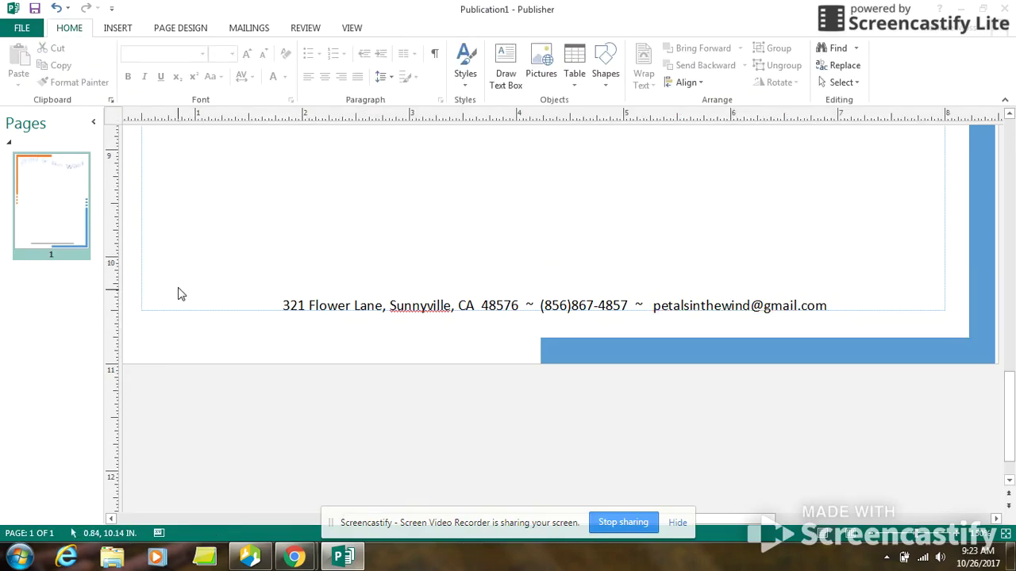
click(179, 295)
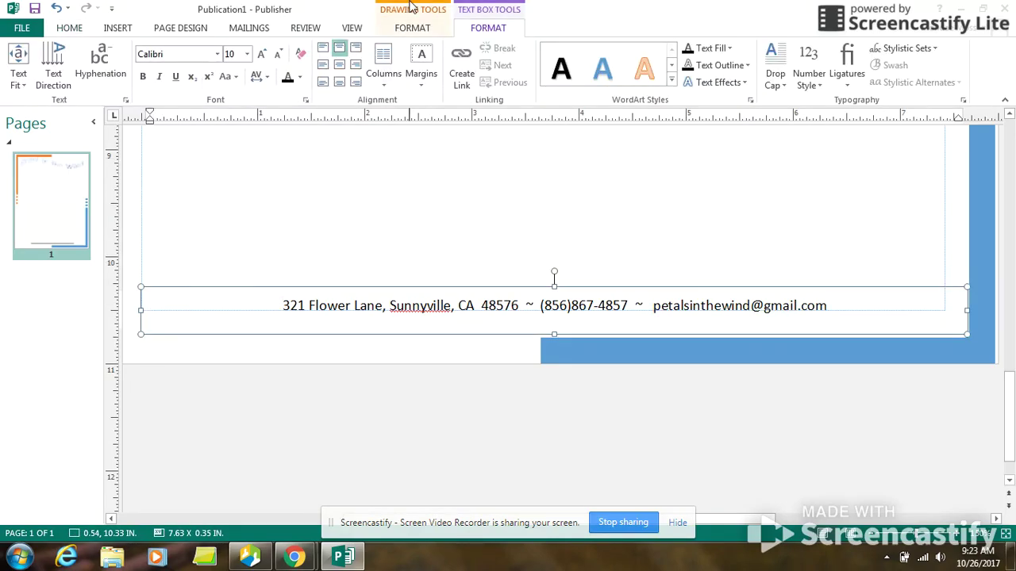
Step: Open the Online Pictures search from the Insert tab, then close it again
click(128, 29)
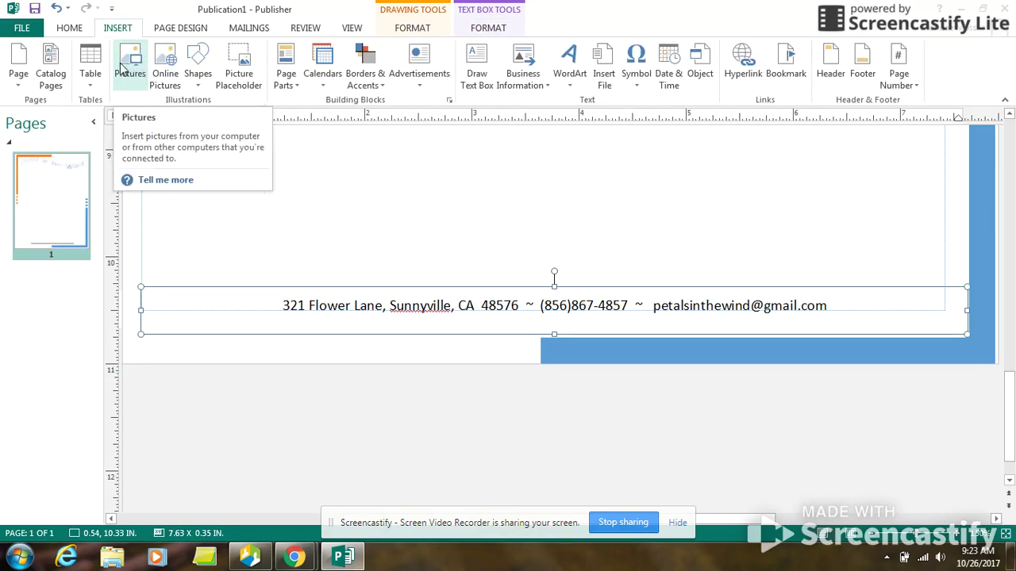
click(165, 57)
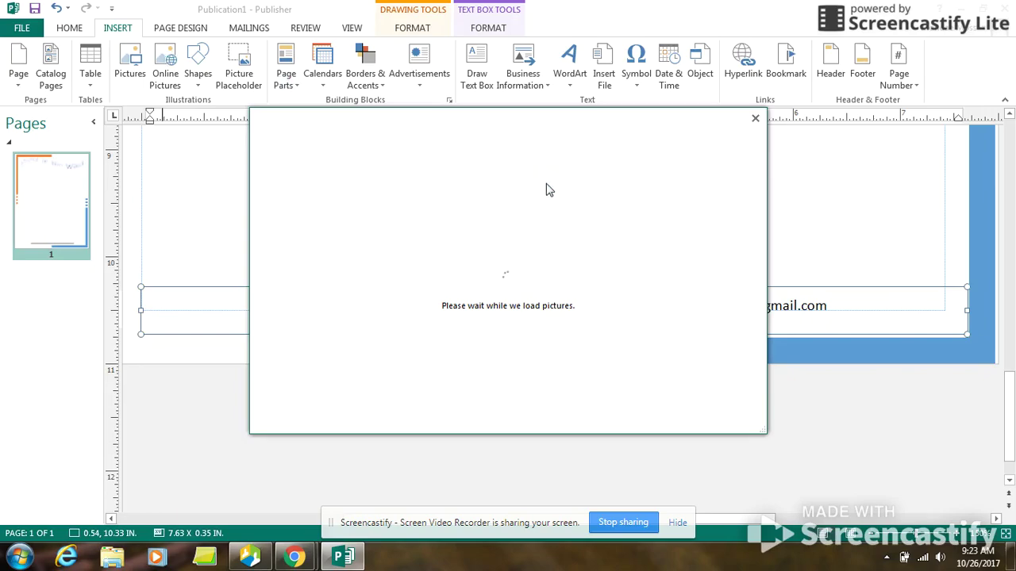
click(755, 118)
Step: Add a picture placeholder and move it to the lower left just above the footer
click(243, 67)
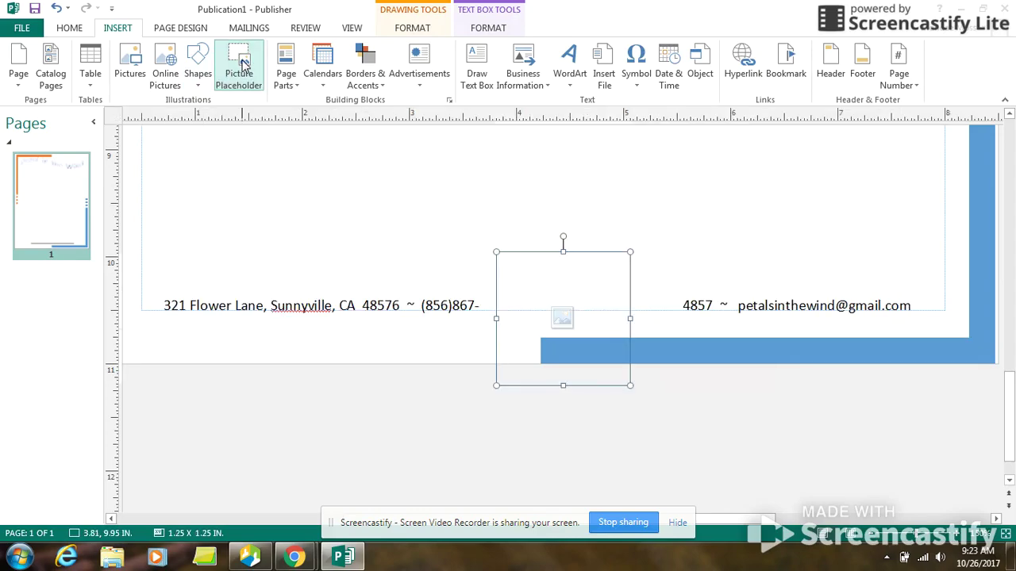
drag(544, 254, 193, 156)
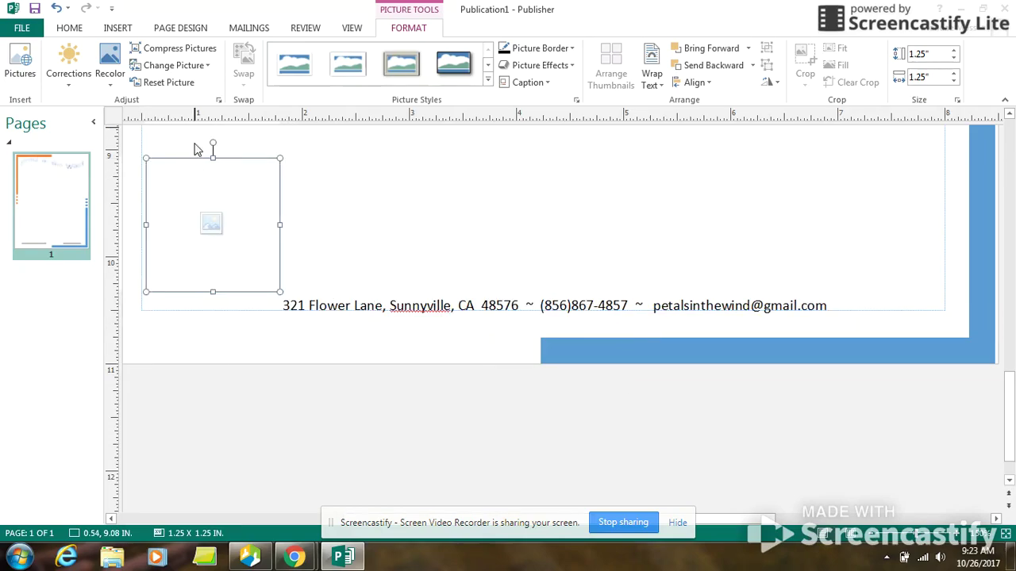
click(119, 29)
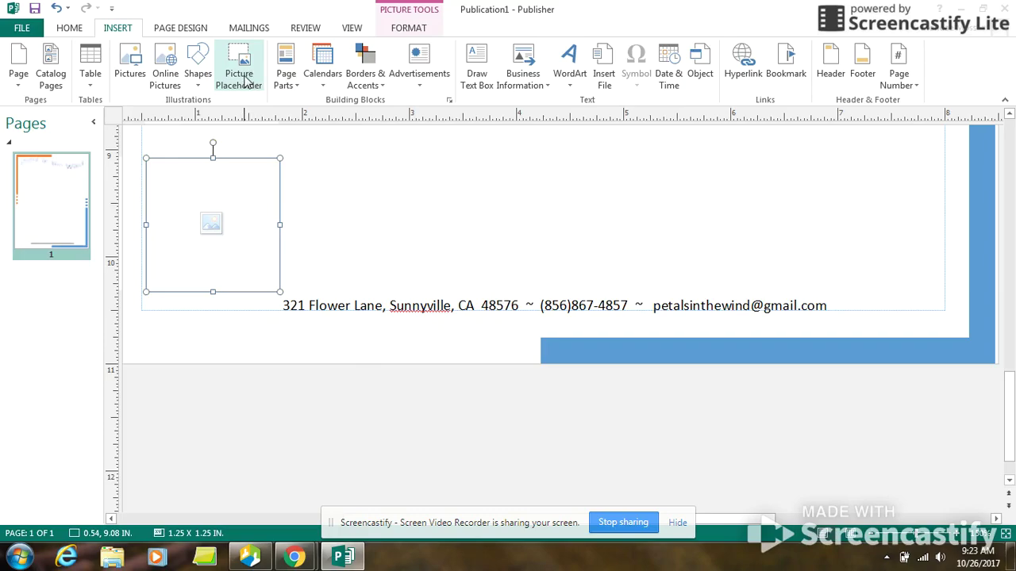
Step: Search Bing for 'flowers' and insert the pink gerbera bouquet photo into the placeholder
click(211, 223)
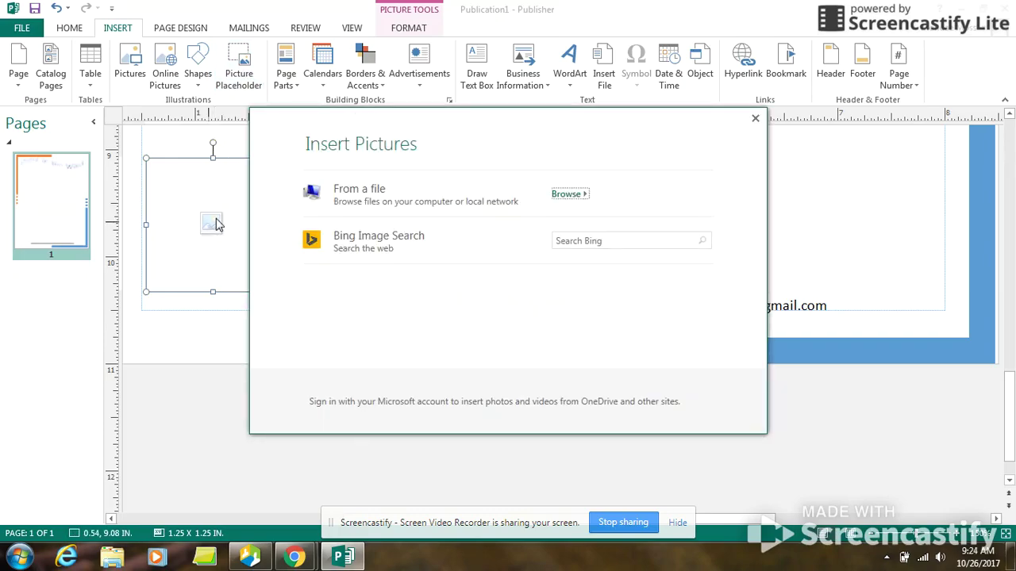
click(618, 240)
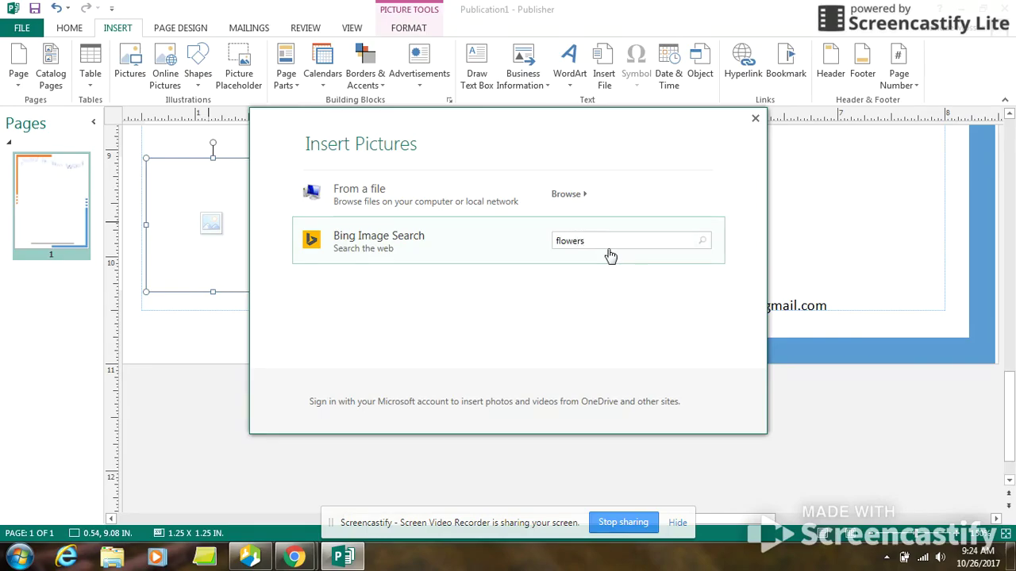
key(Return)
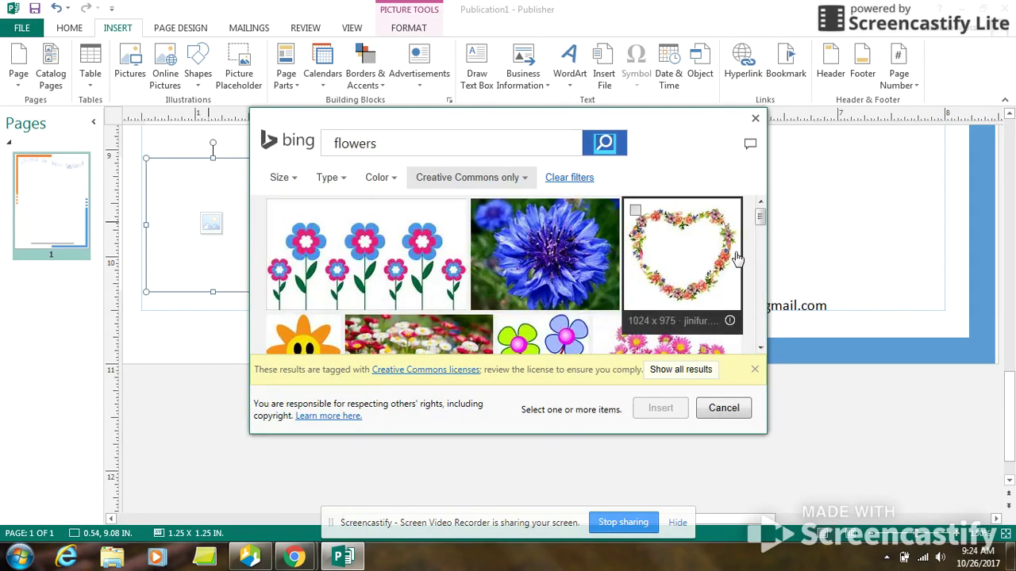
drag(759, 220, 761, 249)
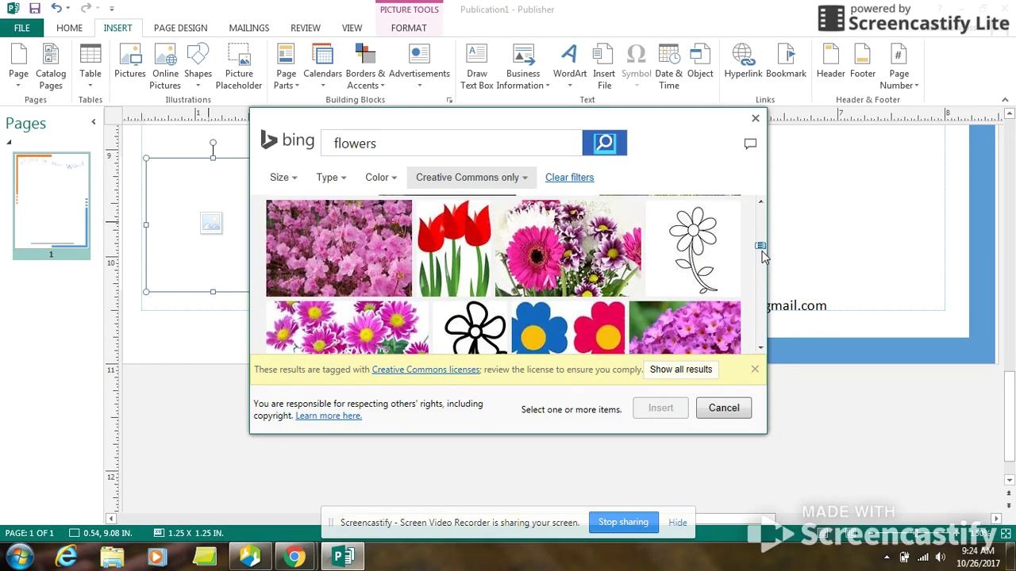
click(546, 252)
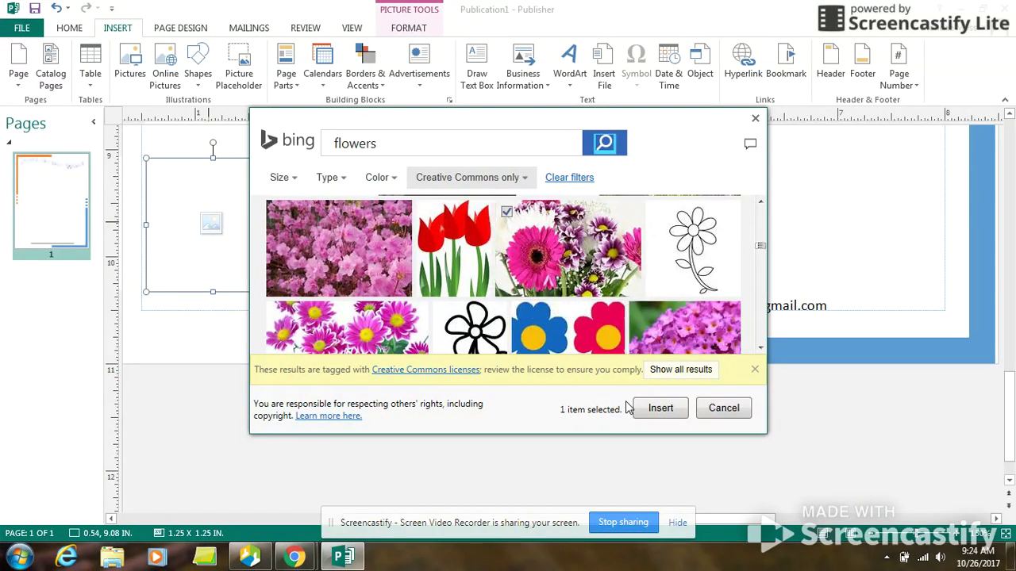
click(660, 413)
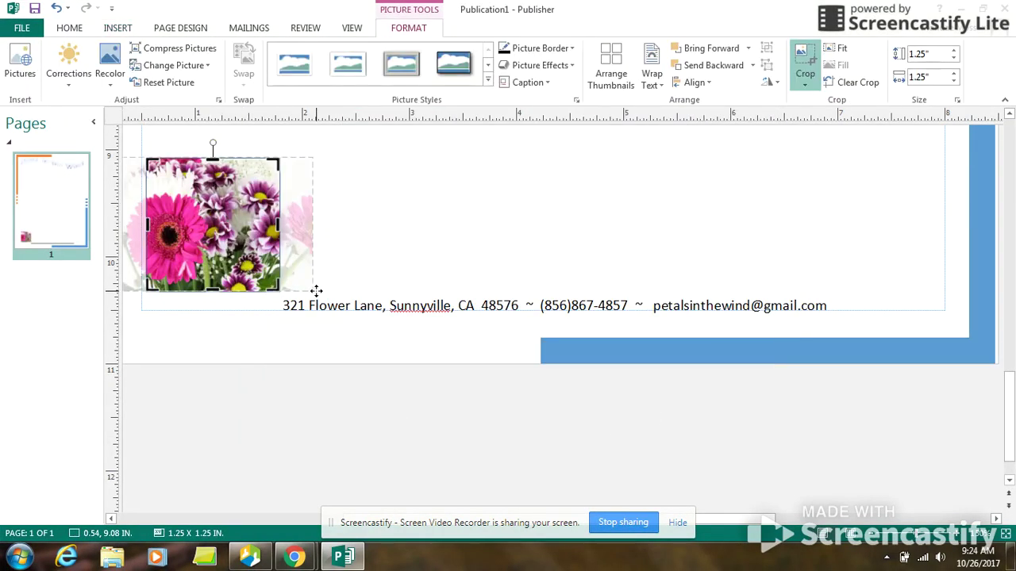
Step: Shrink and reposition the bouquet photo within its crop frame
click(268, 239)
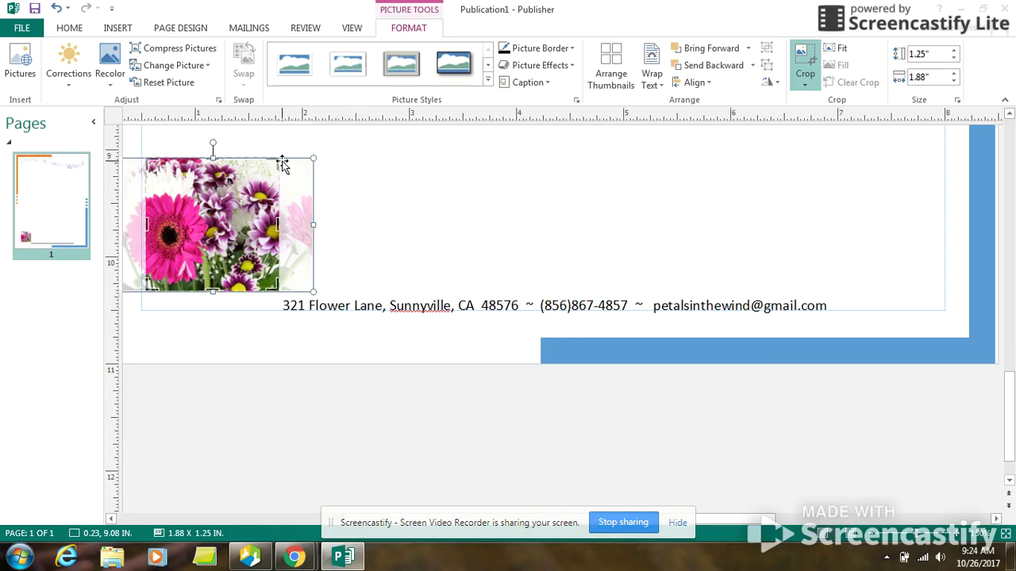
drag(313, 158, 265, 176)
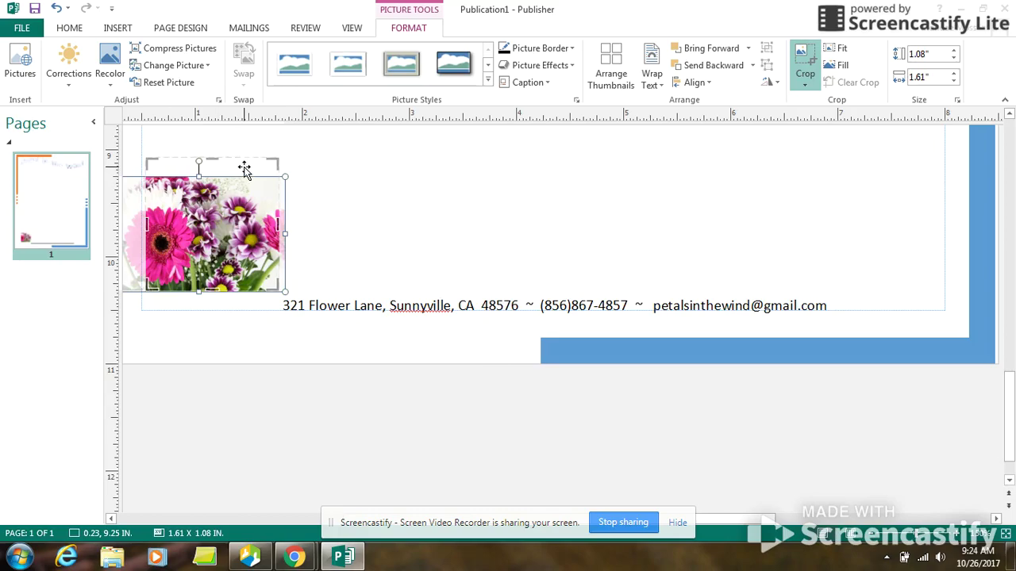
click(268, 161)
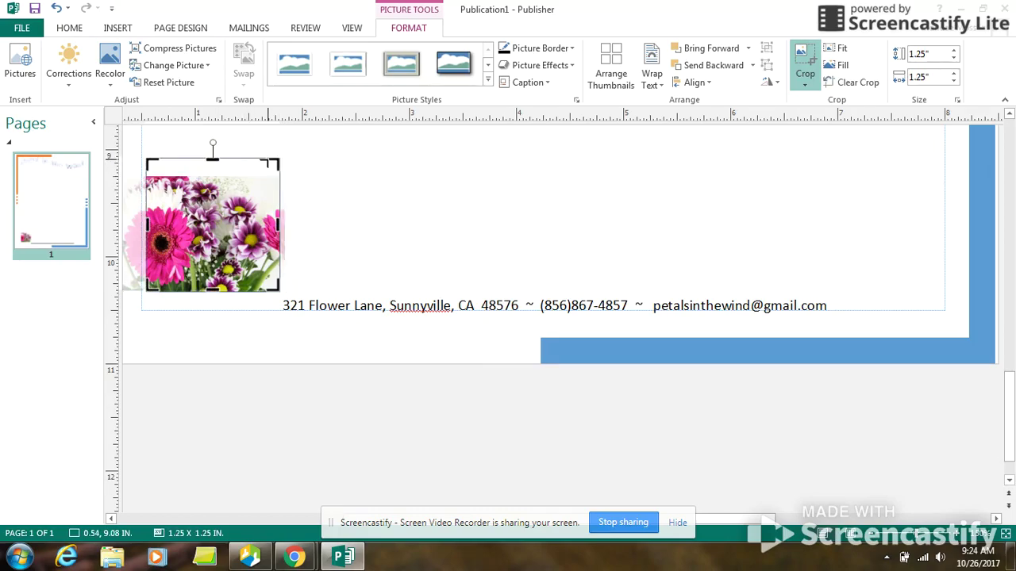
drag(274, 162, 232, 255)
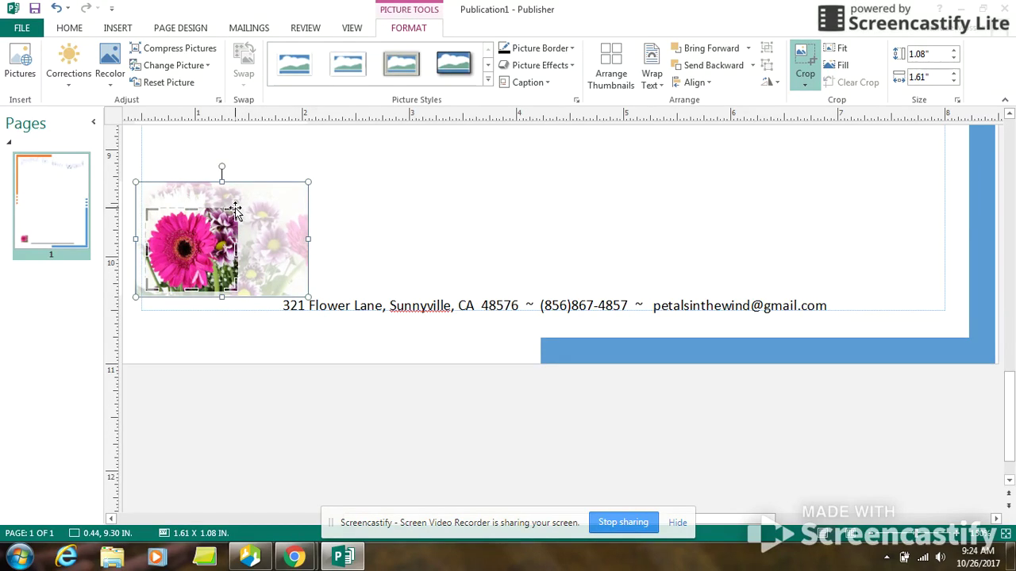
drag(211, 209, 212, 229)
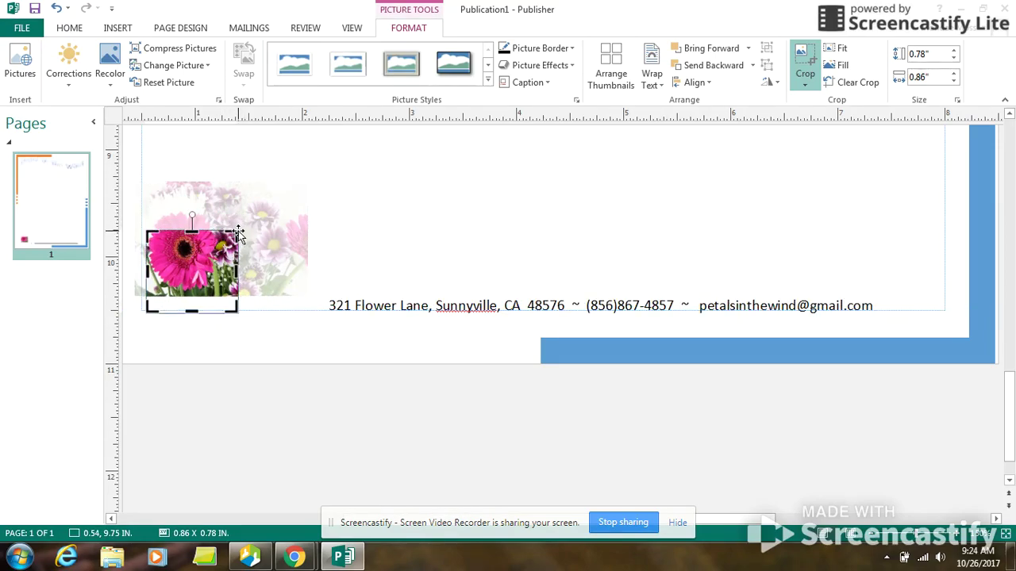
drag(229, 242, 234, 245)
drag(192, 278, 194, 317)
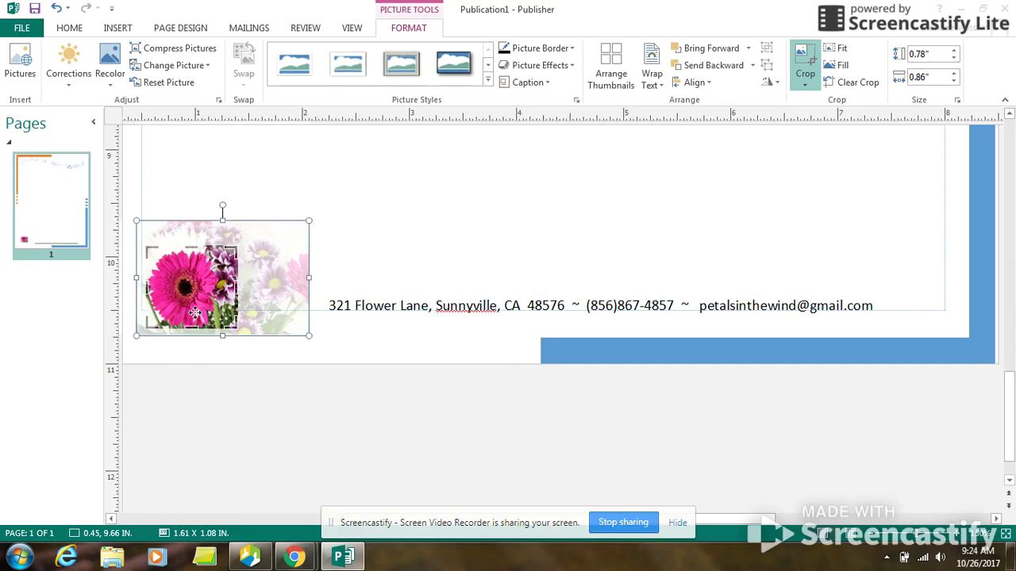
mouse_move(304, 280)
mouse_down()
mouse_move(252, 288)
mouse_move(305, 280)
mouse_up()
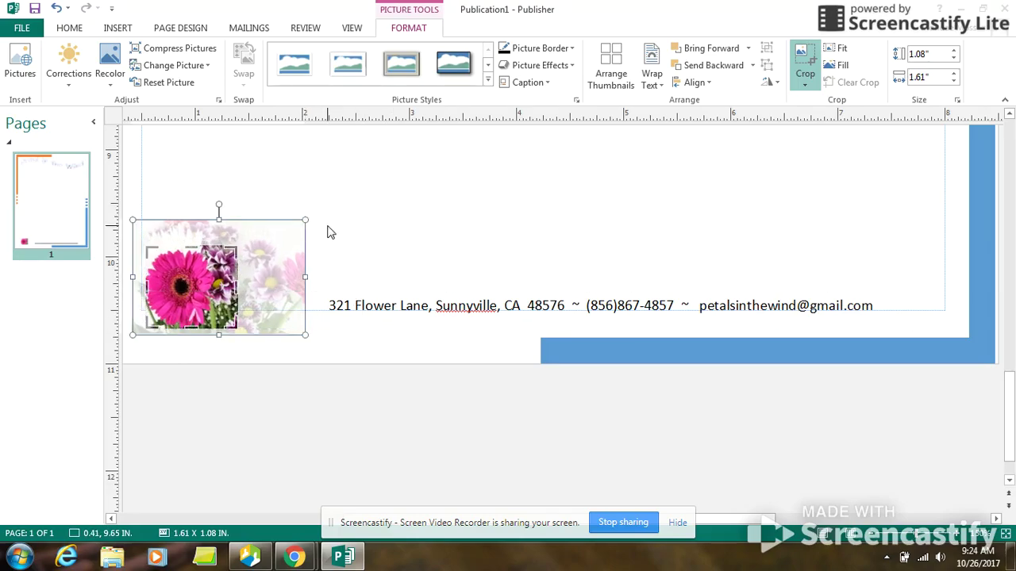
drag(302, 225, 231, 247)
Step: Trim the crop edges inward to about 0.82 by 0.73 inches
drag(262, 292, 238, 292)
drag(134, 292, 151, 288)
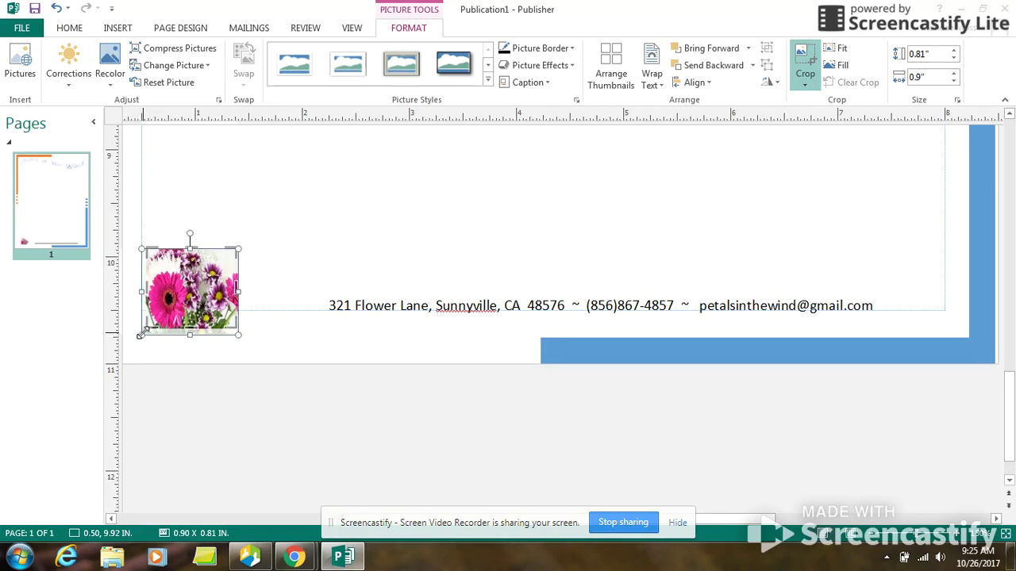
drag(144, 333, 147, 328)
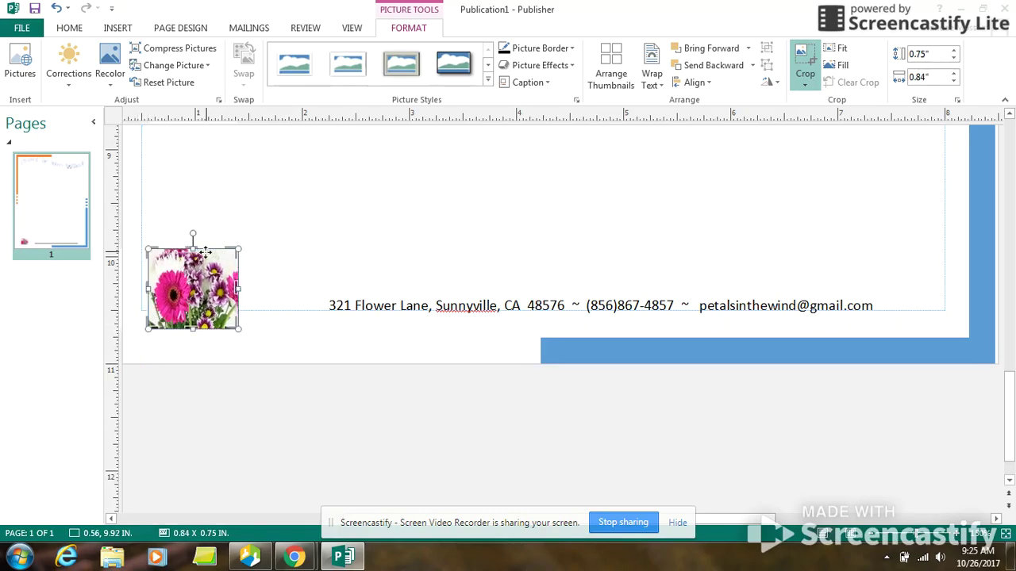
drag(235, 249, 237, 248)
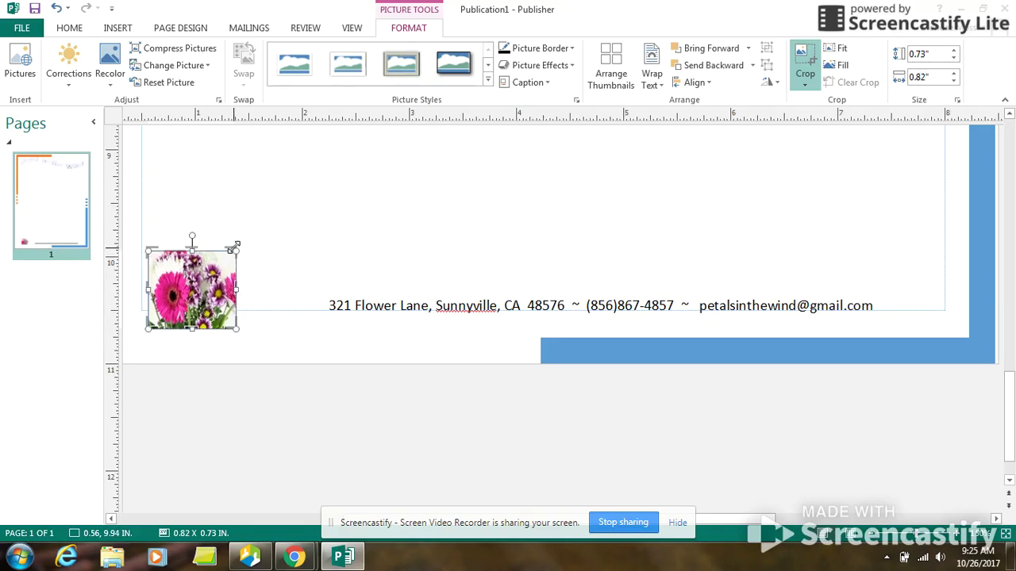
Step: Tighten the photo crop to about 0.63 by 0.51 inches and exit crop mode
click(229, 330)
drag(236, 327, 216, 308)
drag(149, 308, 146, 307)
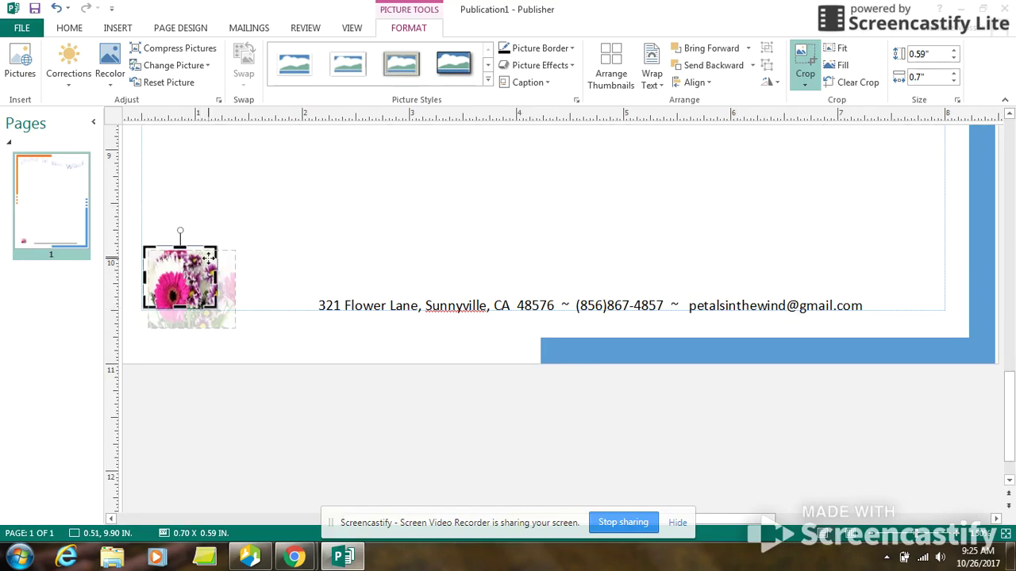
click(234, 258)
drag(236, 328, 212, 313)
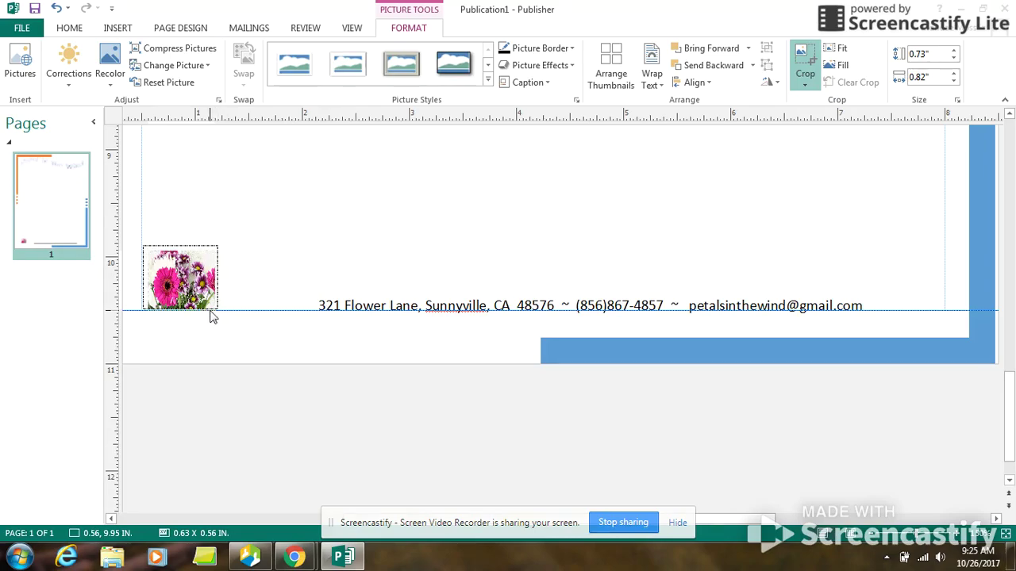
click(210, 251)
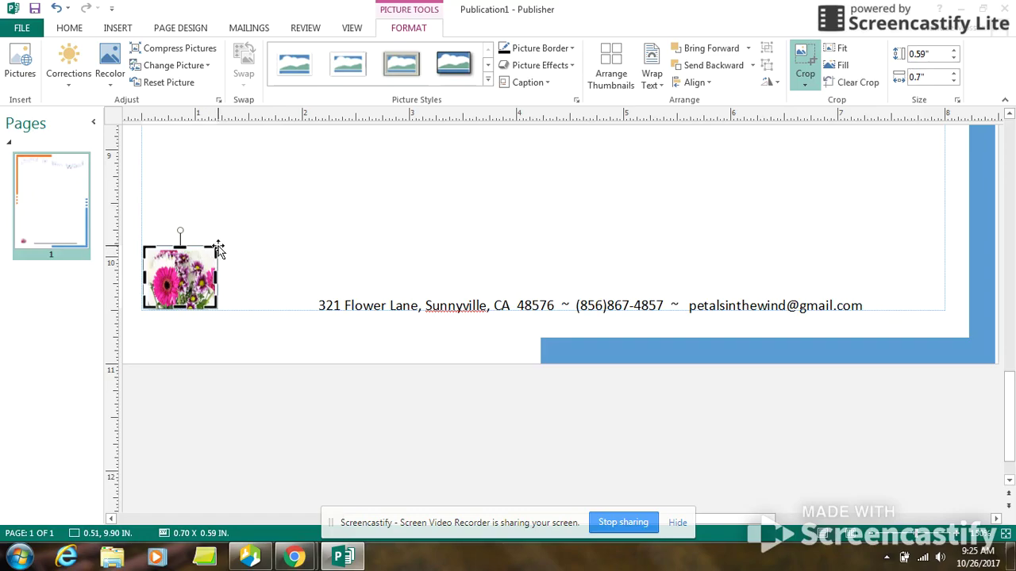
drag(218, 251, 210, 255)
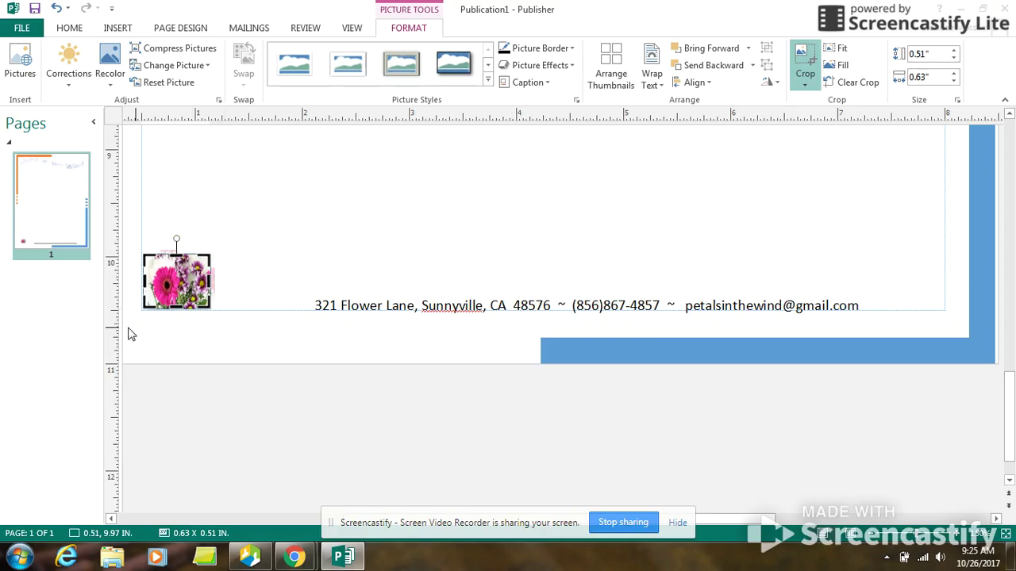
click(281, 279)
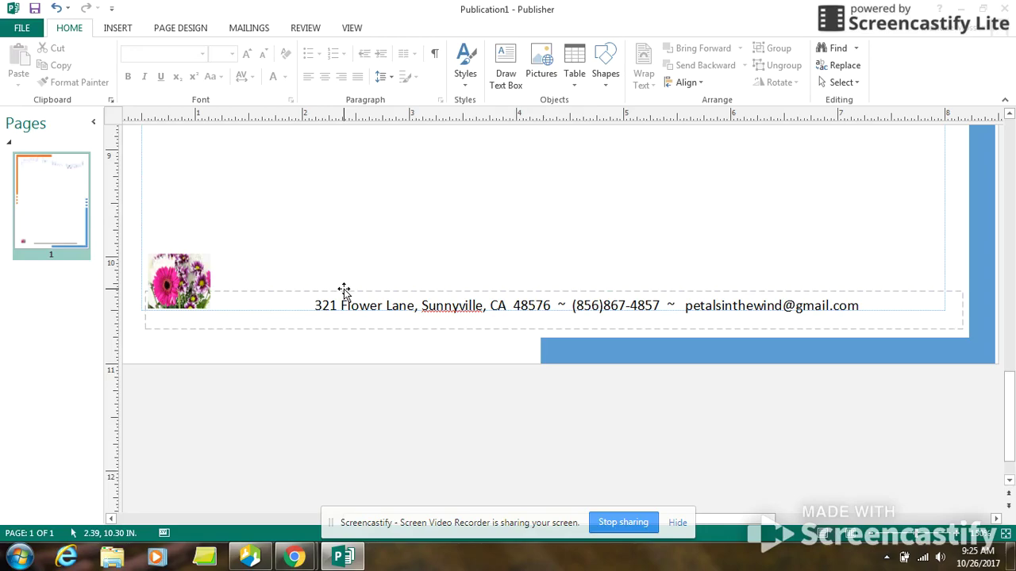
Step: Lower the photo slightly and slim the address box to about 0.24 inches tall beside it
click(168, 264)
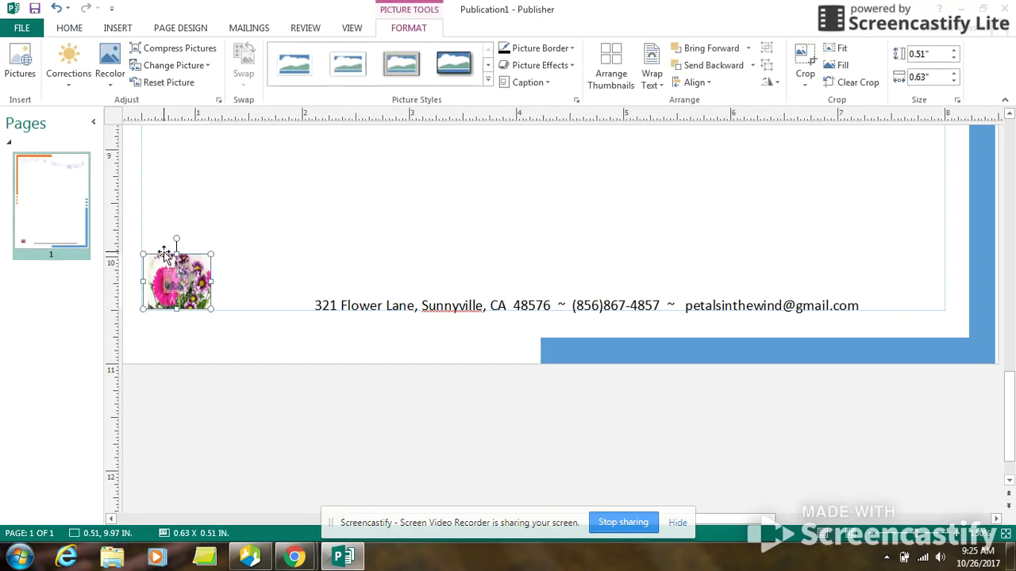
drag(164, 252, 164, 253)
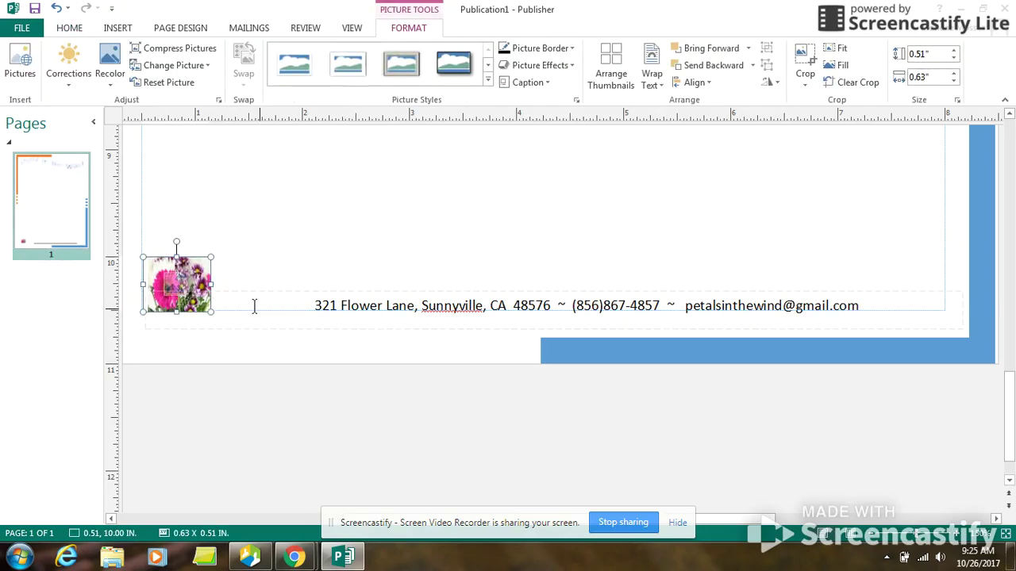
click(225, 308)
drag(141, 311, 209, 310)
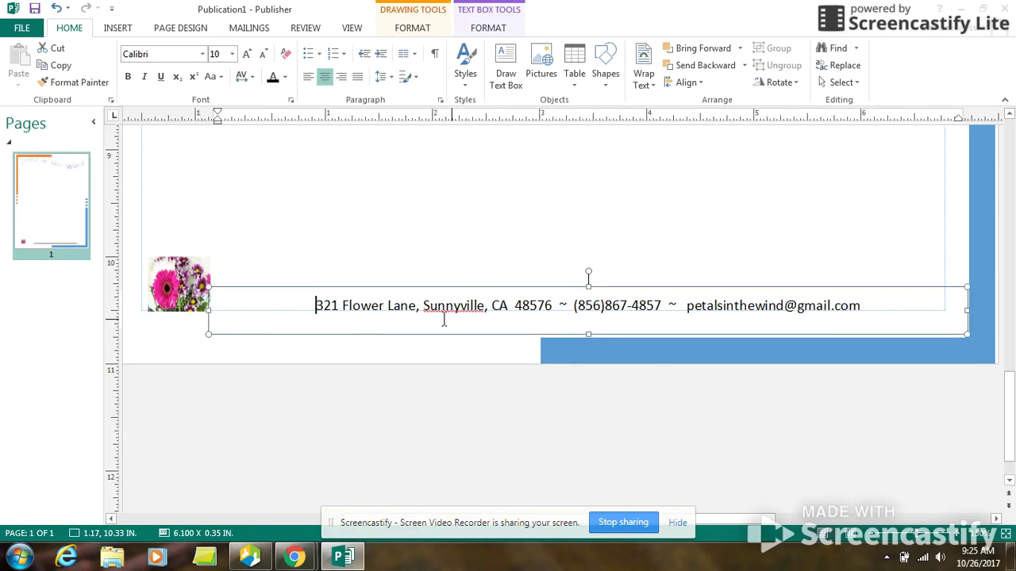
drag(589, 335, 588, 325)
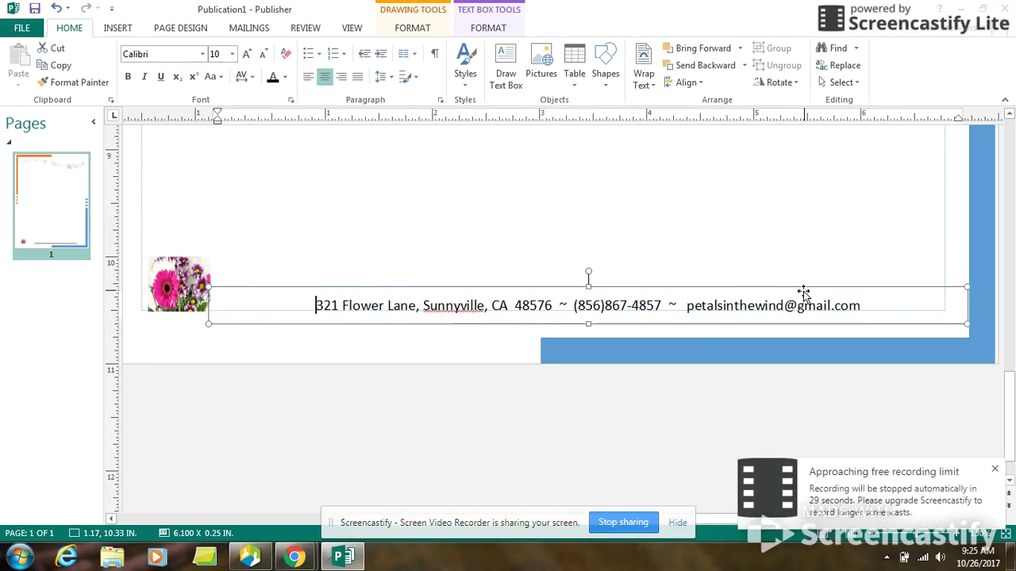
click(963, 320)
drag(964, 320, 948, 321)
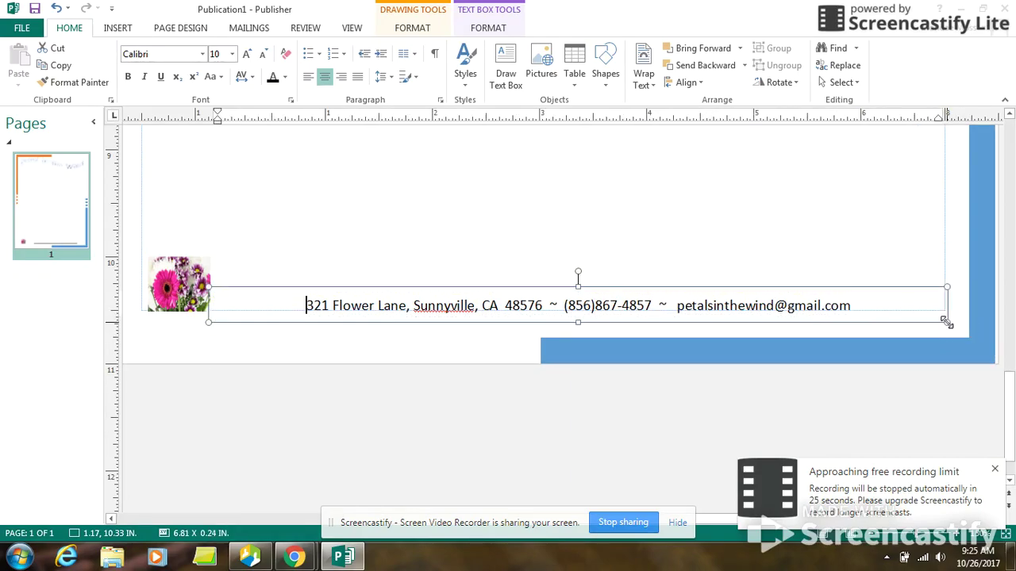
click(979, 262)
scroll(734, 385, up, 1)
Step: Recolor the orange accent bar above the title with the Light Green standard shape fill
scroll(857, 347, up, 10)
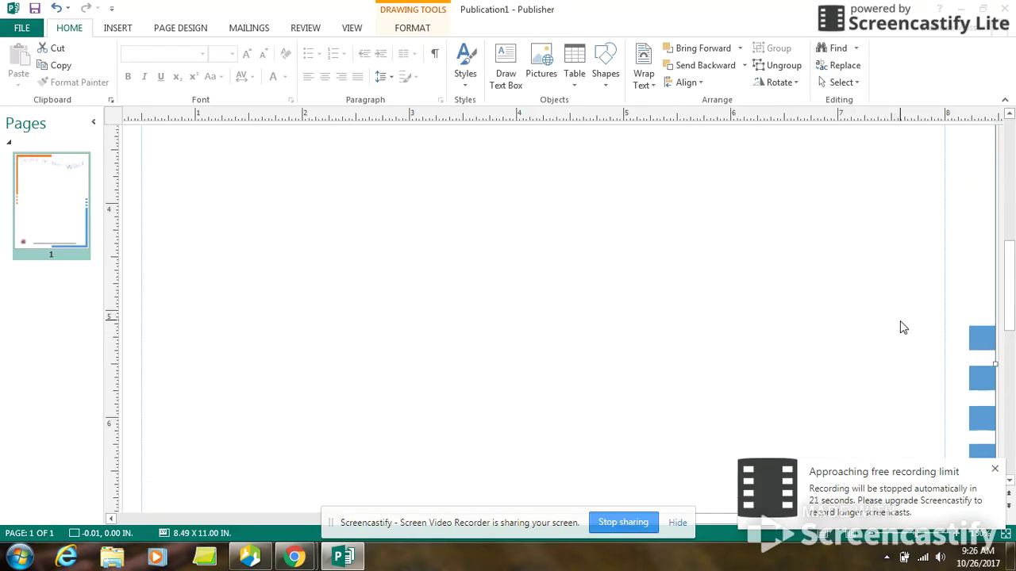
scroll(902, 327, up, 8)
scroll(403, 346, up, 1)
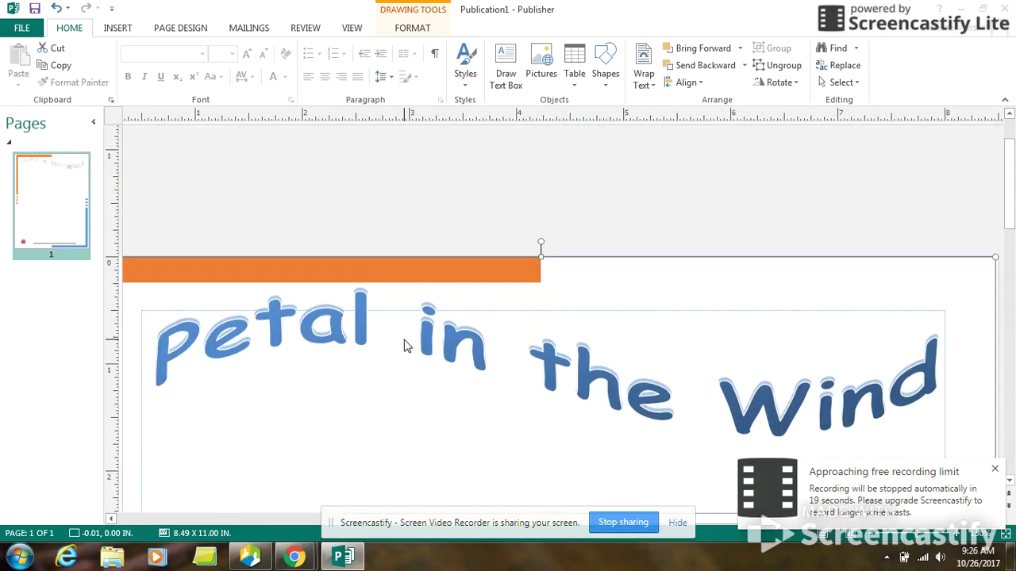
click(370, 273)
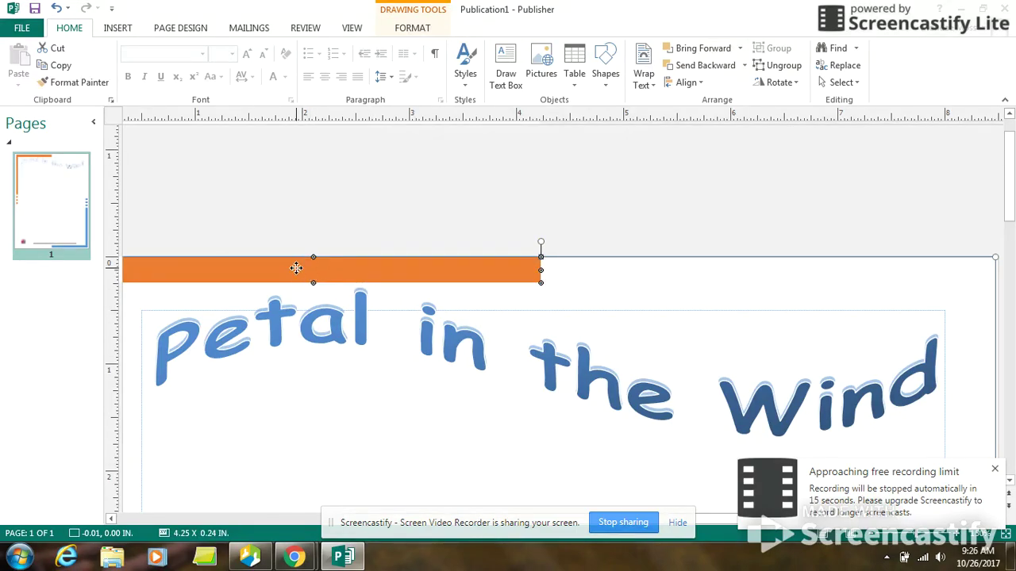
click(412, 28)
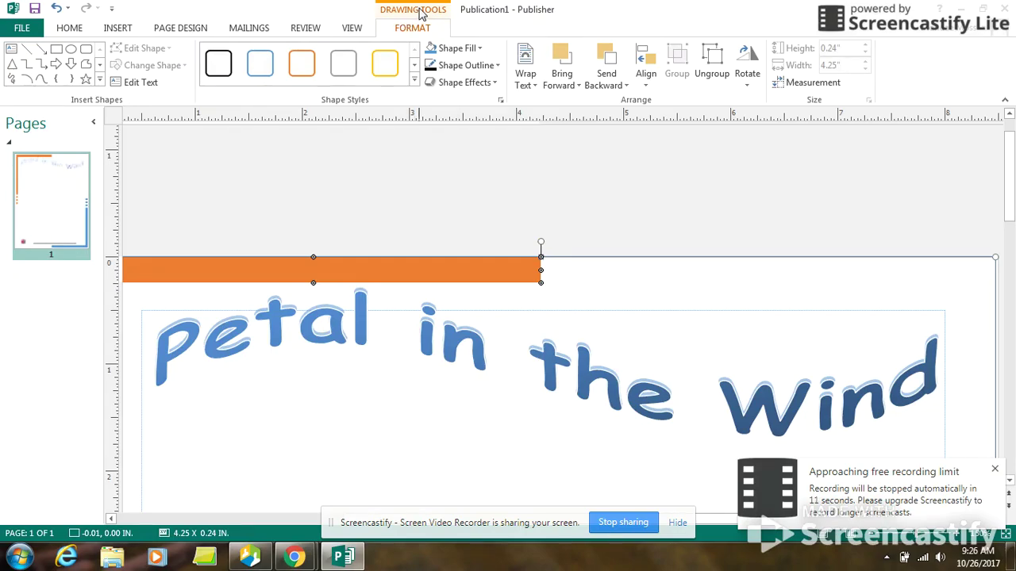
click(480, 49)
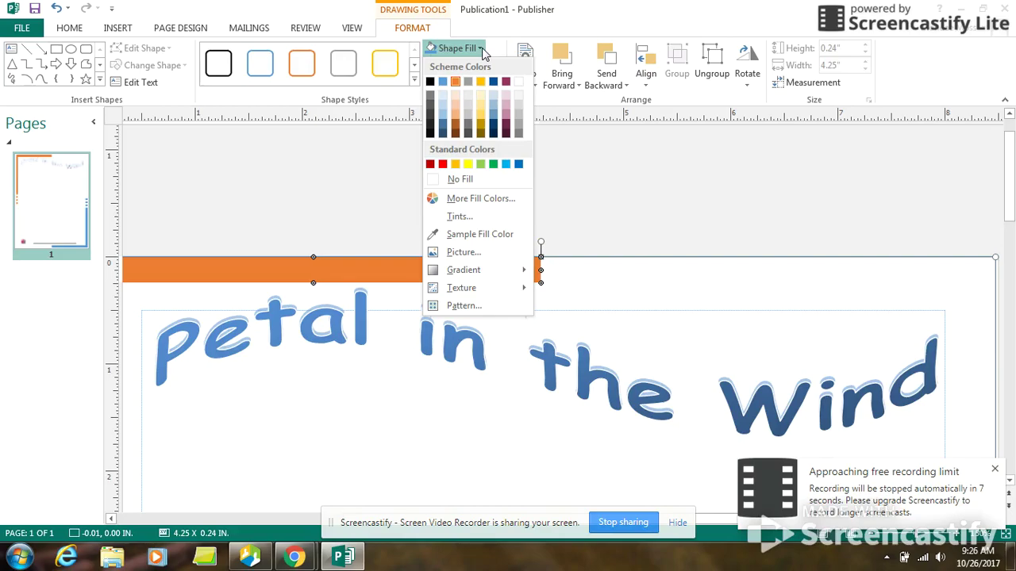
click(481, 165)
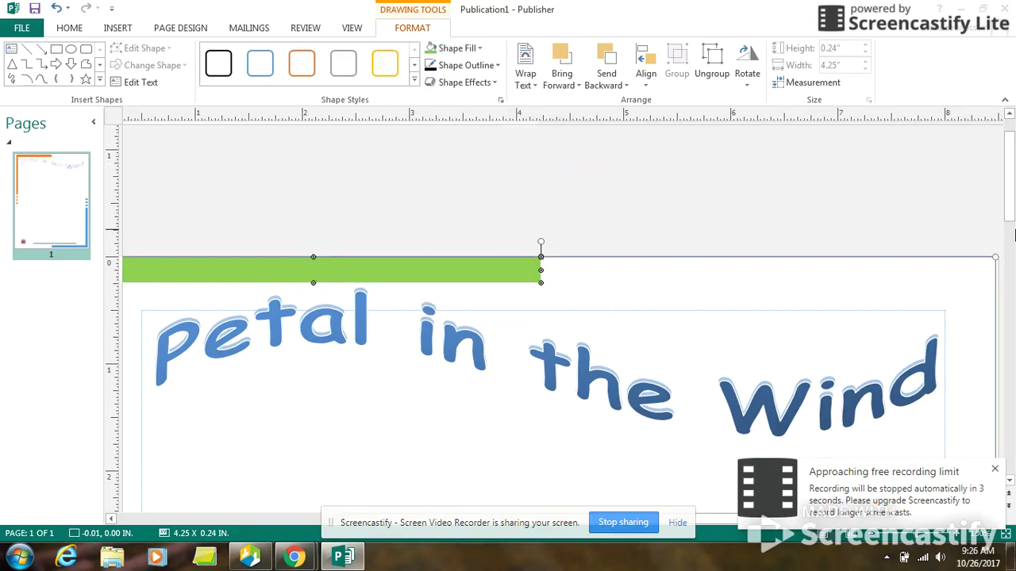